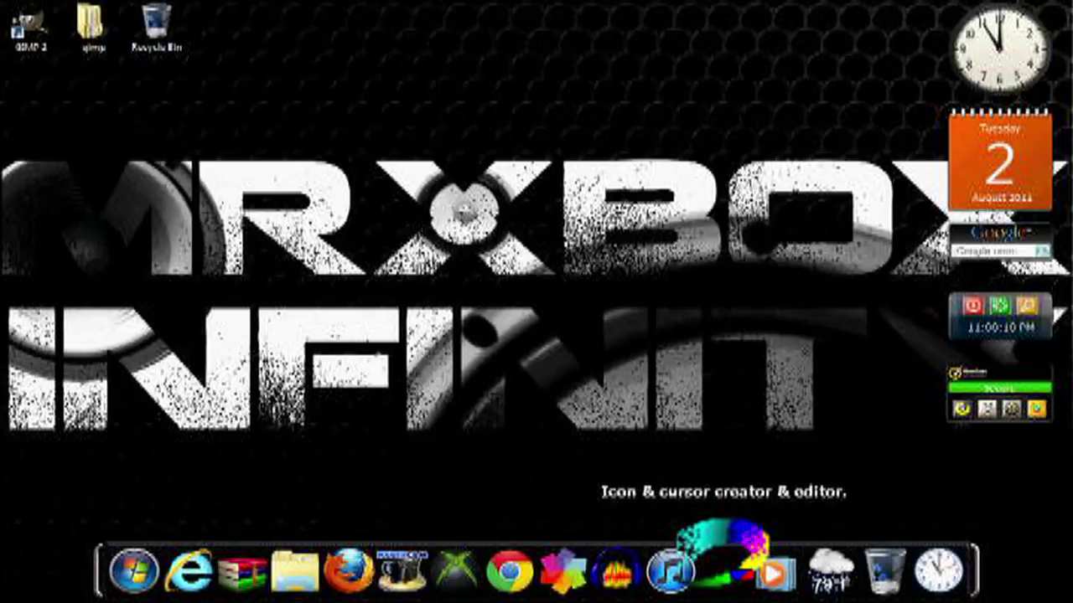
Launch IconArt to bring up its blank green pixel canvas
left_click(723, 559)
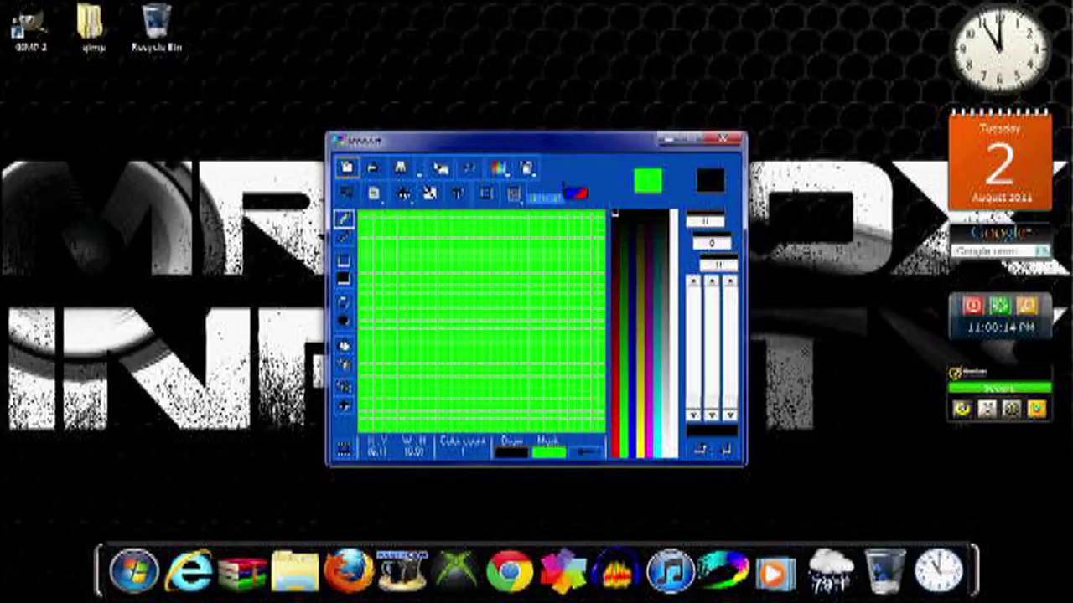
Set the cursor image size to 32 x 32 and draw a black line down the left column
left_click(514, 197)
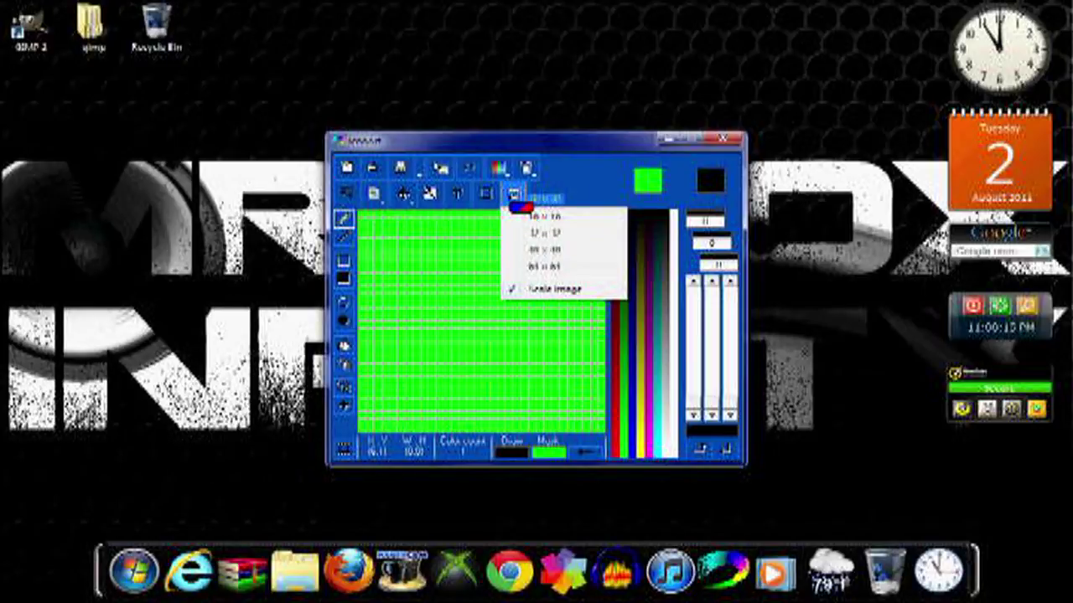
left_click(553, 243)
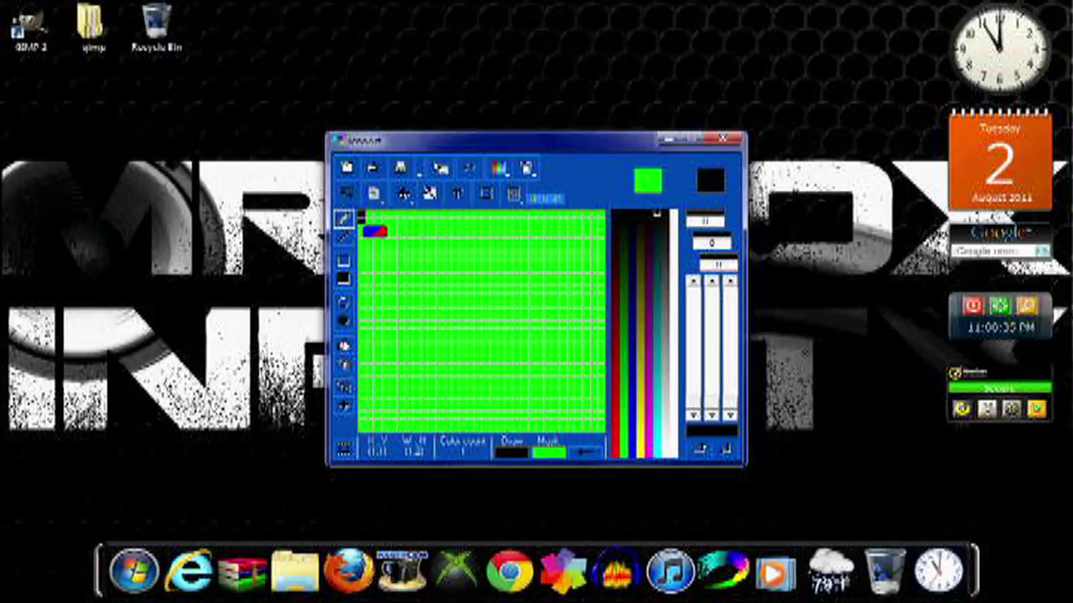
left_click_drag(361, 217, 361, 235)
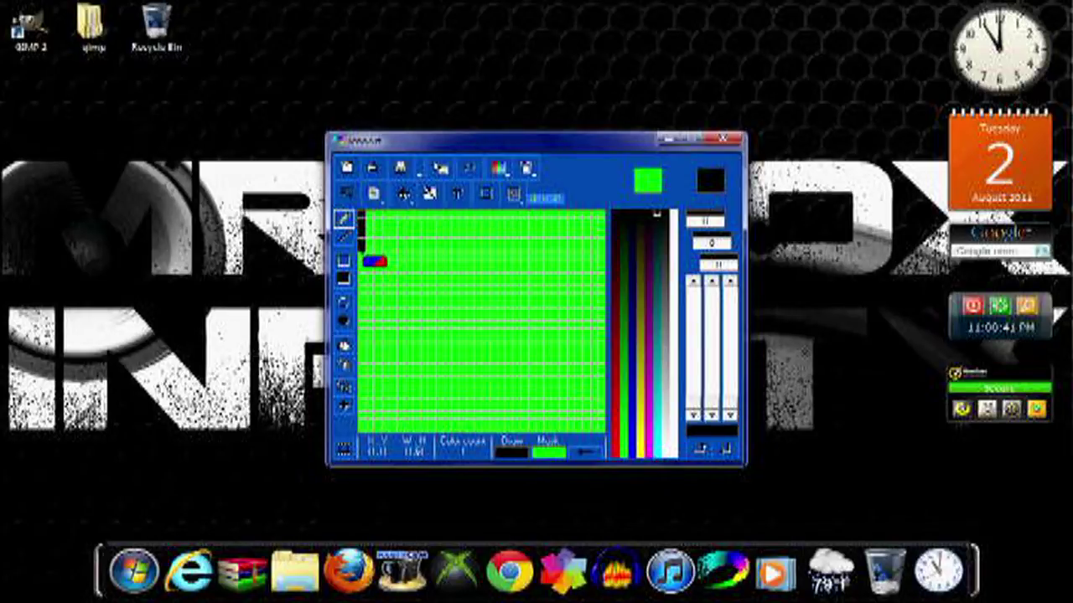
Draw a black stepped diagonal, fill the top-left wedge, and start the pill's left and bottom edges
left_click(370, 248)
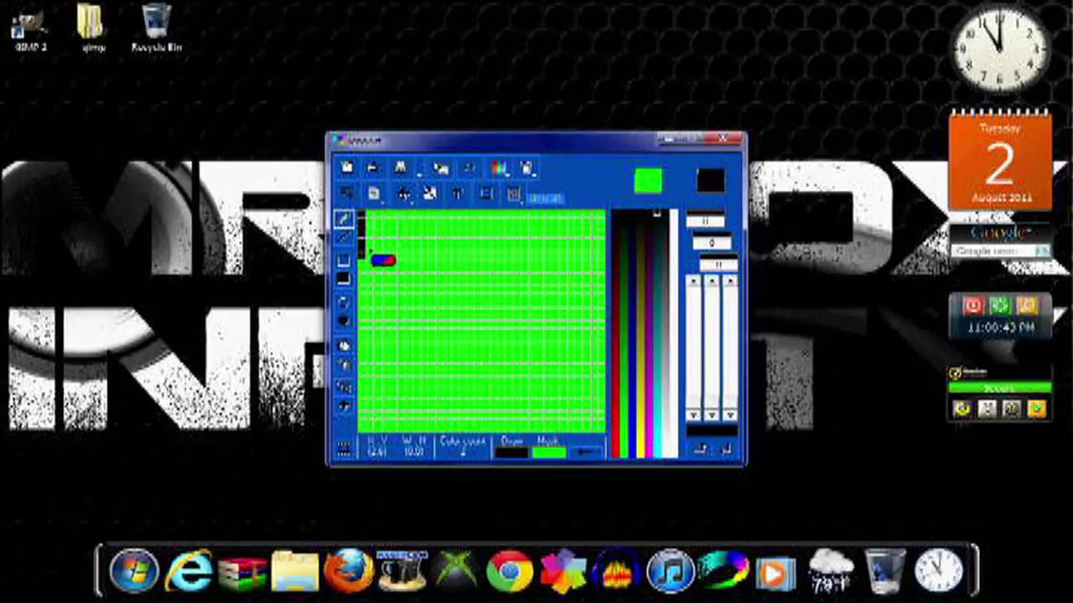
left_click(375, 242)
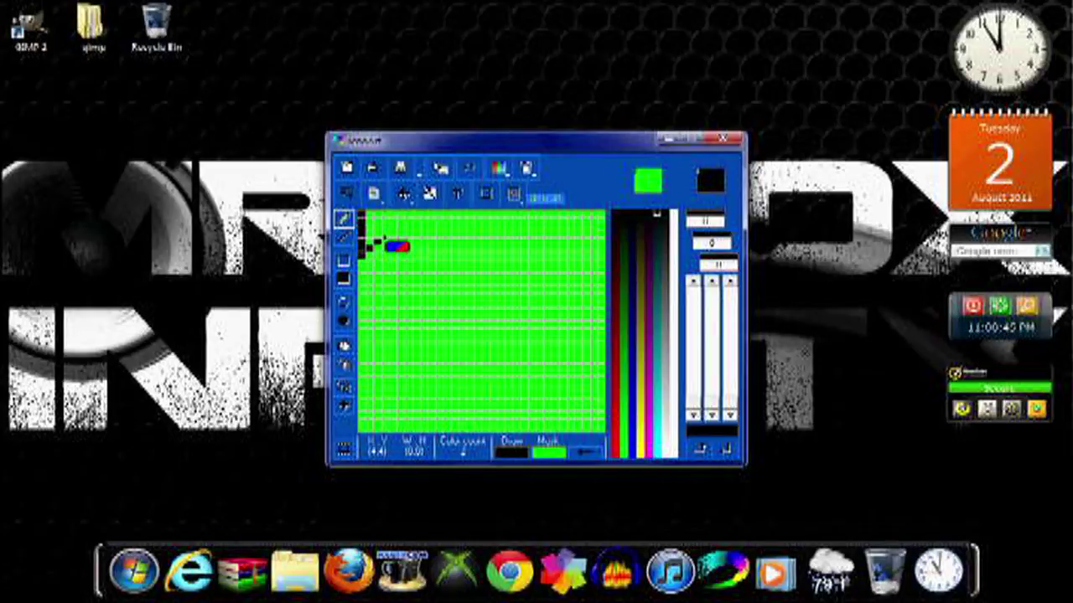
left_click(384, 235)
left_click(392, 228)
left_click(400, 221)
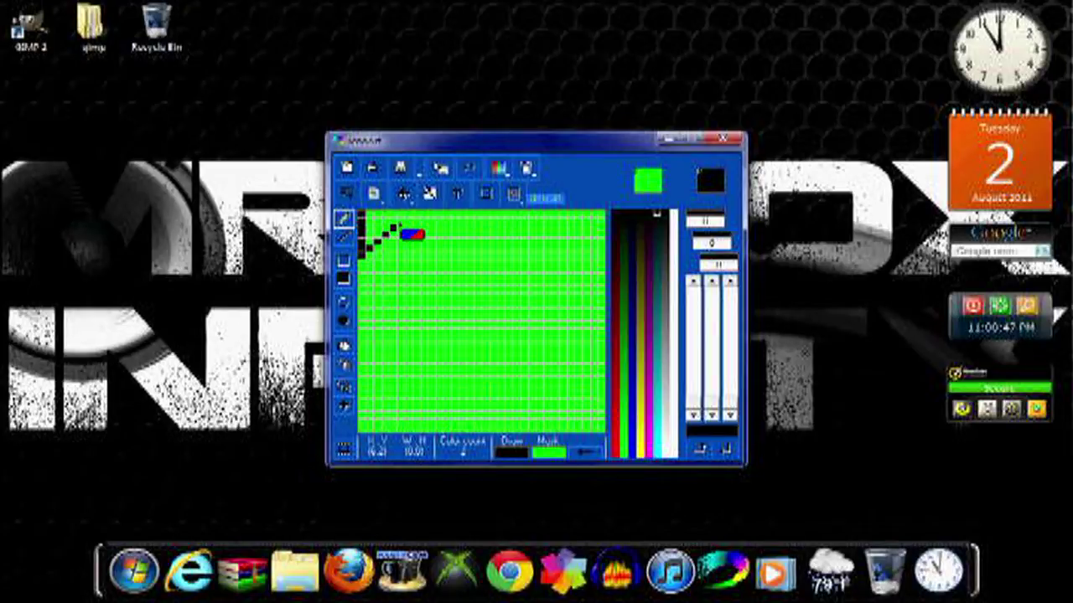
left_click(407, 215)
mouse_move(421, 225)
left_mouse_down()
mouse_move(373, 228)
mouse_move(368, 249)
mouse_move(395, 230)
left_mouse_up()
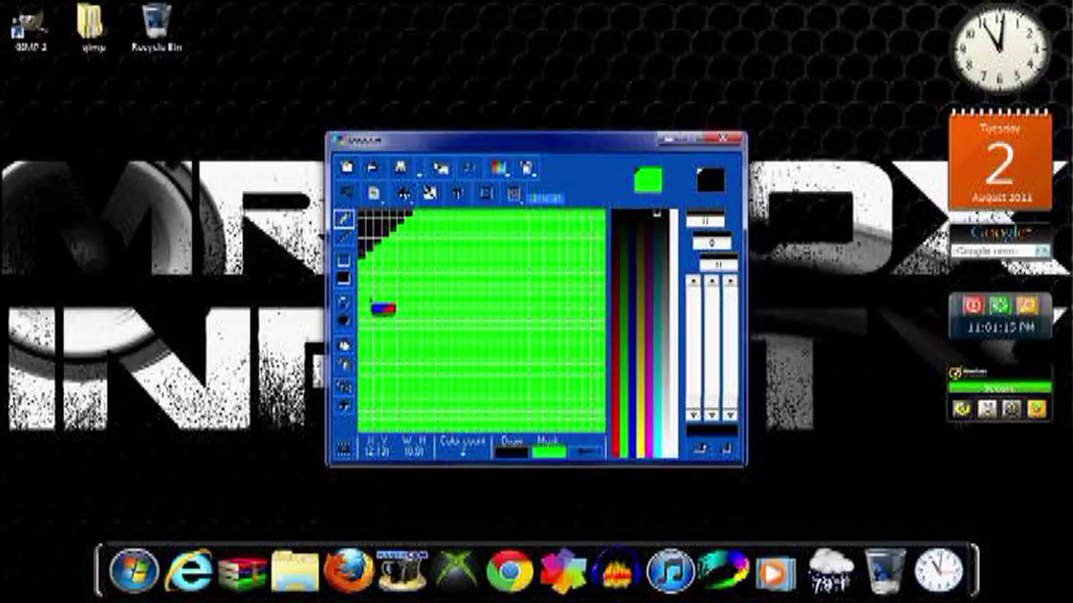
mouse_move(370, 290)
left_mouse_down()
mouse_move(385, 361)
mouse_move(406, 385)
mouse_move(583, 387)
mouse_move(577, 381)
mouse_move(606, 354)
mouse_move(594, 297)
left_mouse_up()
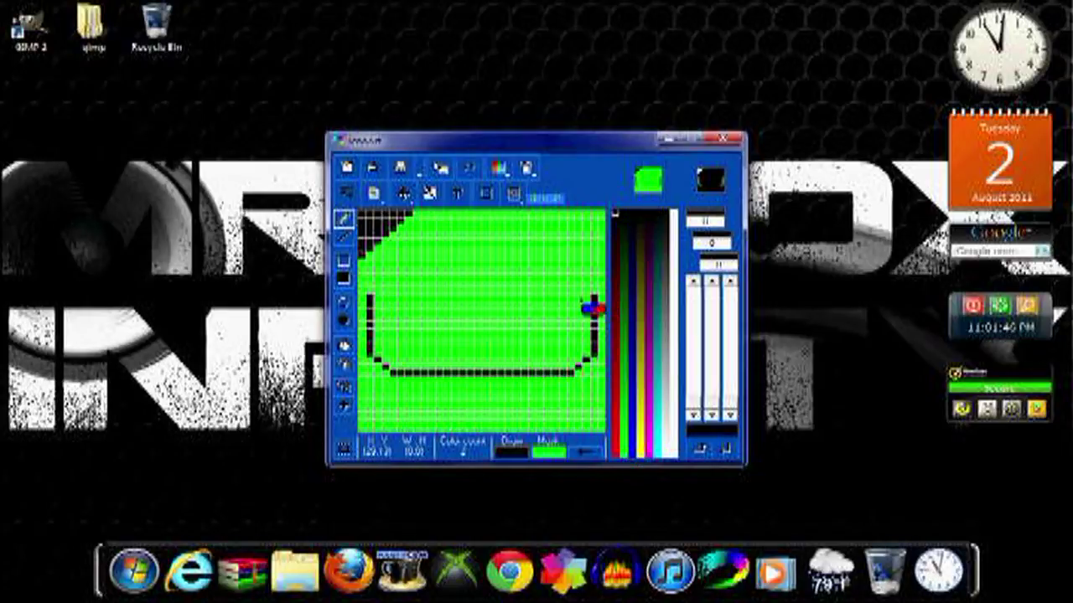
Close the black pill outline, then paint its right part red and left part blue
mouse_move(593, 304)
left_mouse_down()
mouse_move(582, 289)
mouse_move(527, 285)
mouse_move(407, 288)
mouse_move(382, 300)
mouse_move(392, 363)
left_mouse_up()
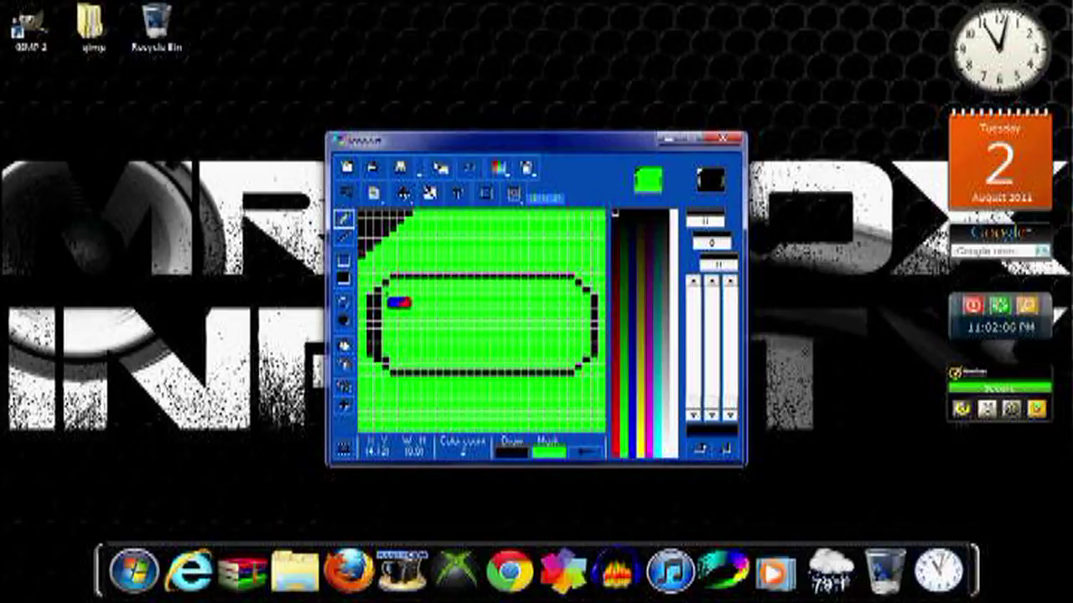
mouse_move(397, 287)
left_mouse_down()
mouse_move(581, 294)
mouse_move(594, 300)
mouse_move(600, 368)
mouse_move(598, 353)
mouse_move(587, 380)
mouse_move(390, 373)
left_mouse_up()
left_click(621, 372)
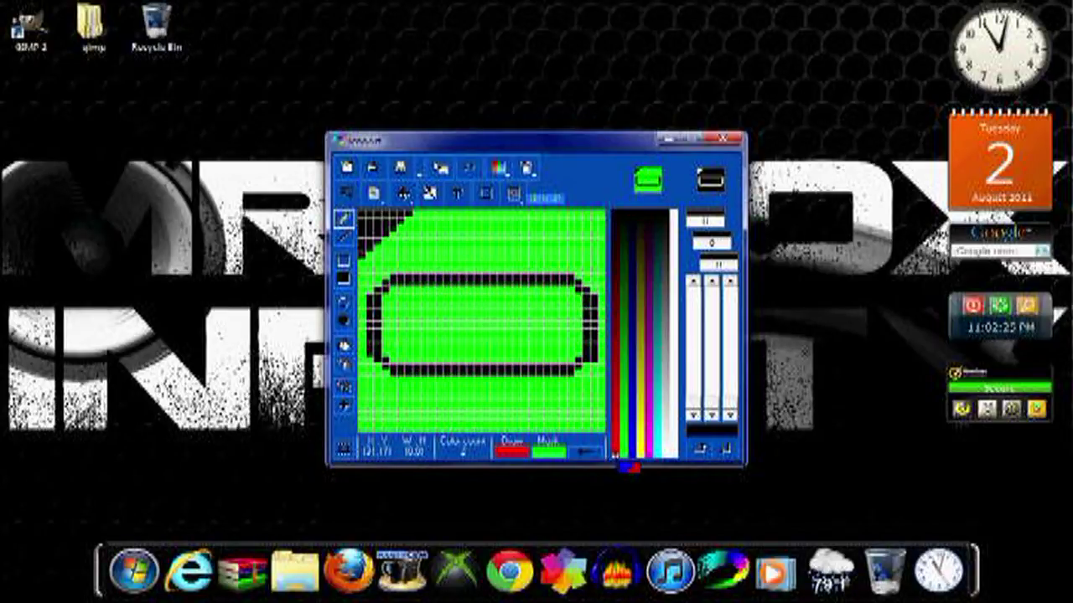
mouse_move(472, 371)
left_mouse_down()
mouse_move(541, 296)
mouse_move(578, 308)
mouse_move(565, 328)
mouse_move(532, 329)
mouse_move(555, 310)
mouse_move(595, 309)
mouse_move(581, 366)
mouse_move(487, 365)
mouse_move(521, 334)
mouse_move(533, 352)
mouse_move(570, 334)
mouse_move(580, 347)
mouse_move(527, 361)
left_mouse_up()
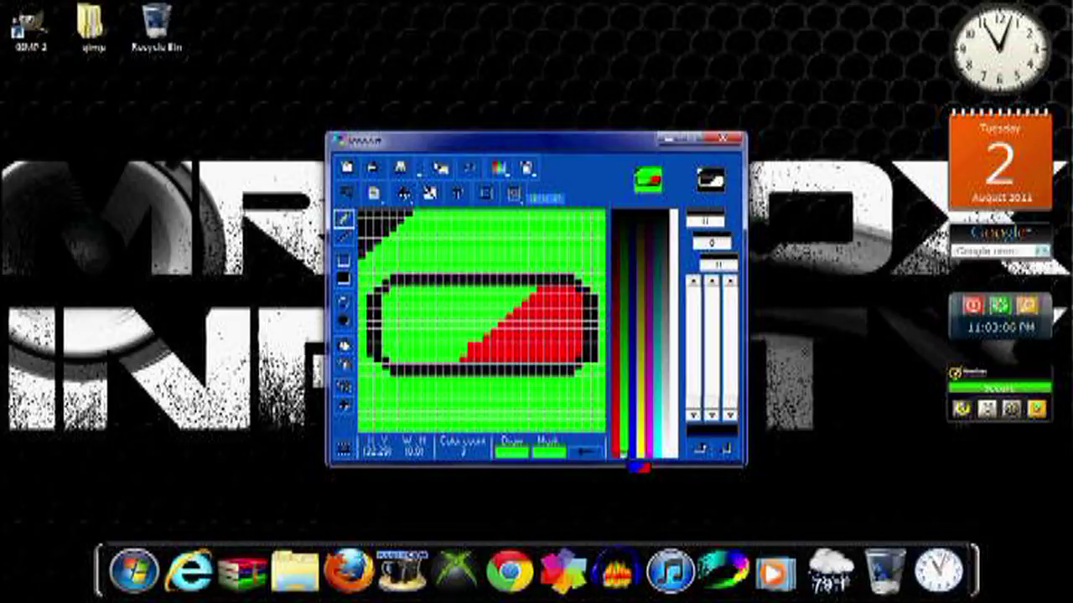
left_click(635, 457)
mouse_move(391, 359)
left_mouse_down()
mouse_move(456, 370)
mouse_move(543, 302)
mouse_move(508, 289)
mouse_move(405, 307)
mouse_move(403, 360)
mouse_move(438, 358)
mouse_move(451, 323)
mouse_move(417, 314)
mouse_move(511, 301)
mouse_move(522, 309)
mouse_move(476, 316)
mouse_move(464, 340)
mouse_move(459, 316)
mouse_move(508, 328)
mouse_move(464, 355)
mouse_move(495, 353)
left_mouse_up()
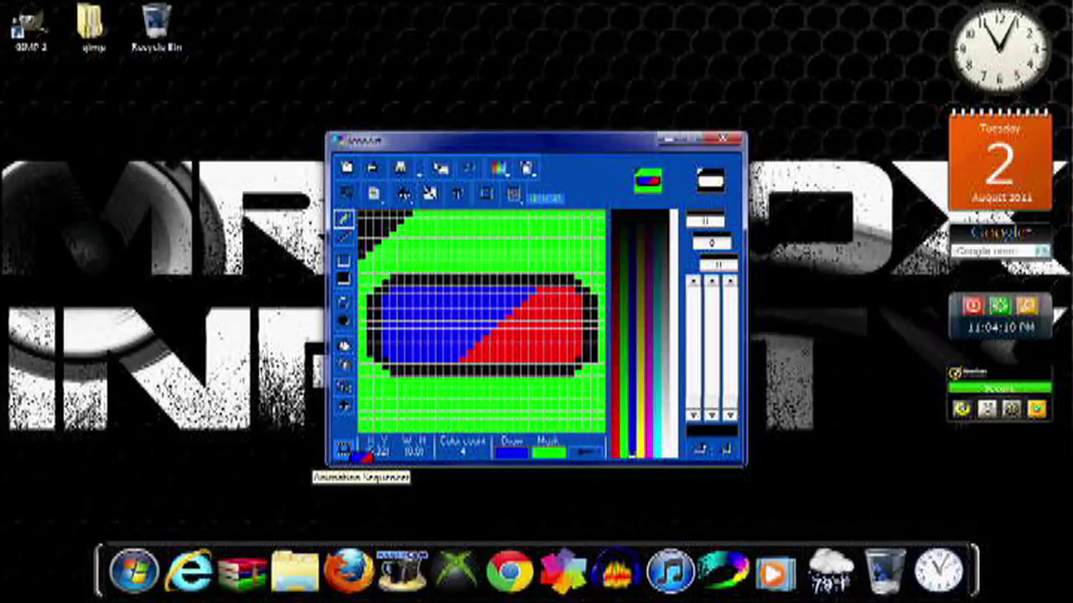
left_click(344, 451)
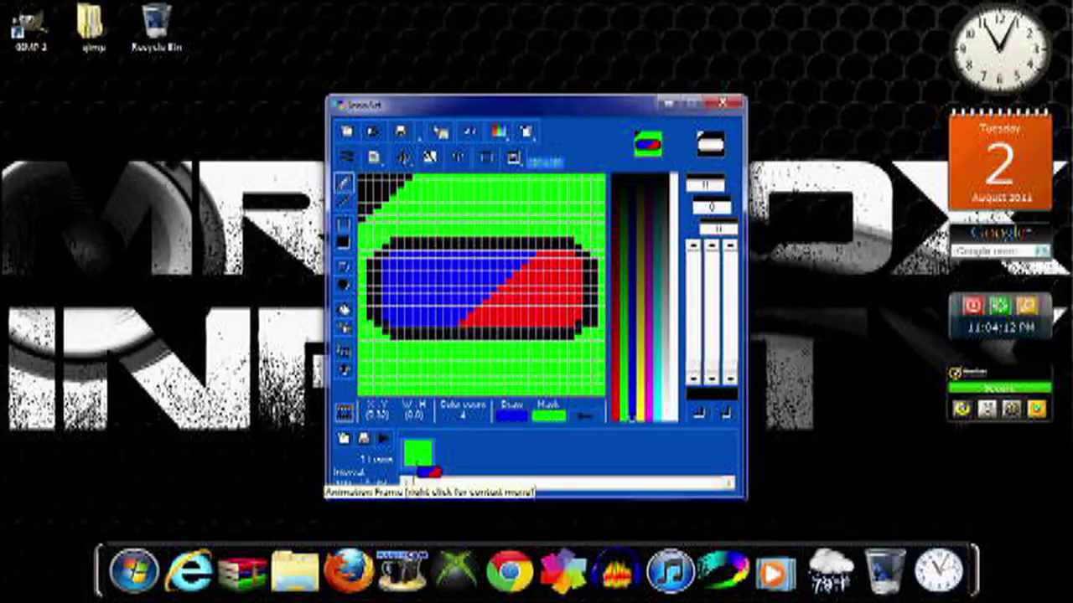
Copy the blue-red pill into the first animation frame and insert an empty frame after it
right_click(416, 464)
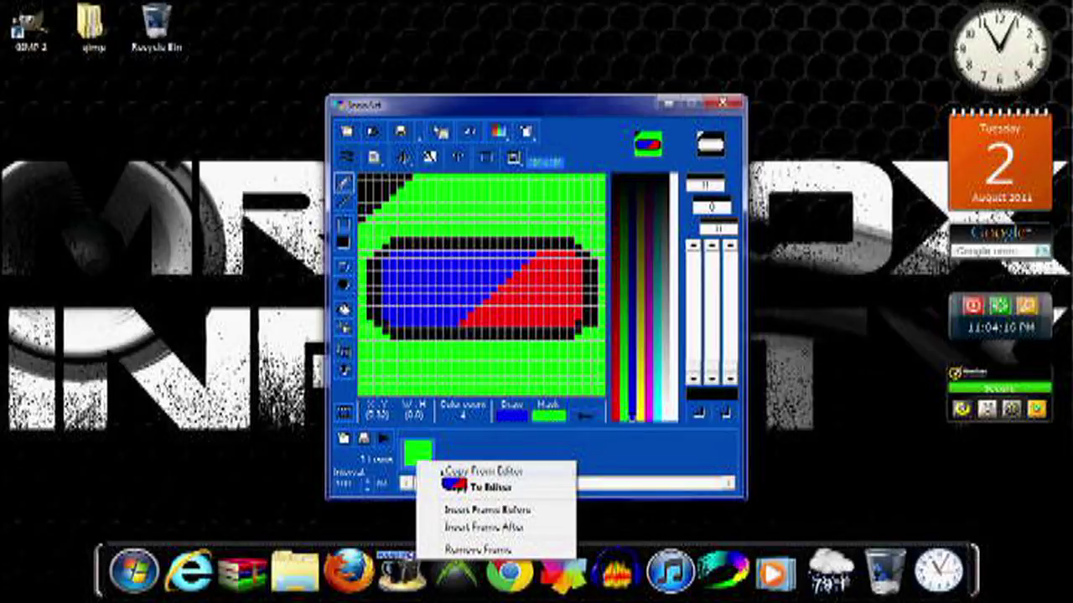
left_click(453, 472)
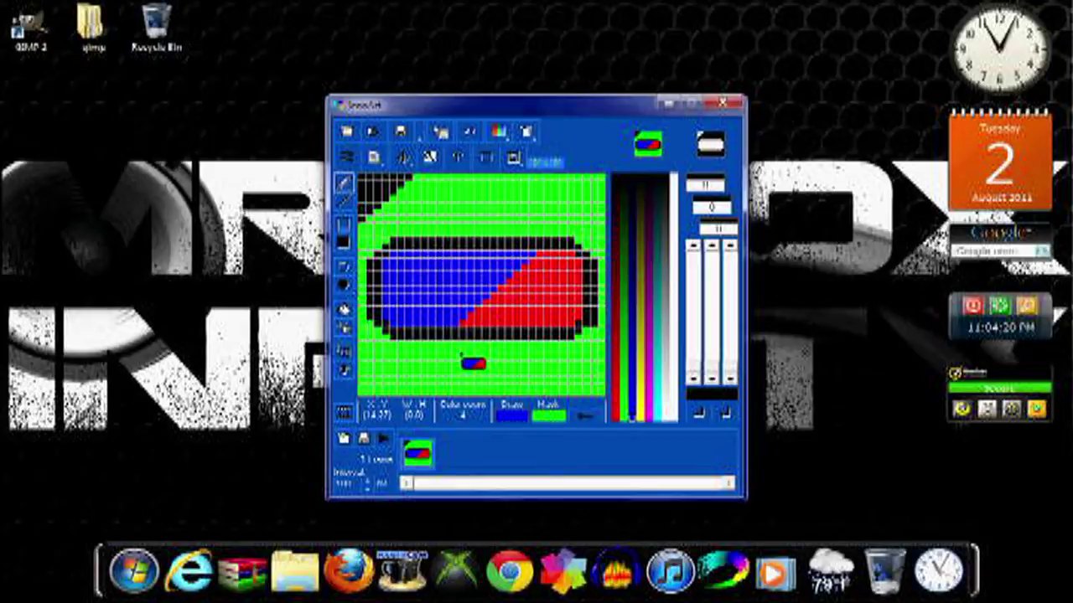
right_click(433, 467)
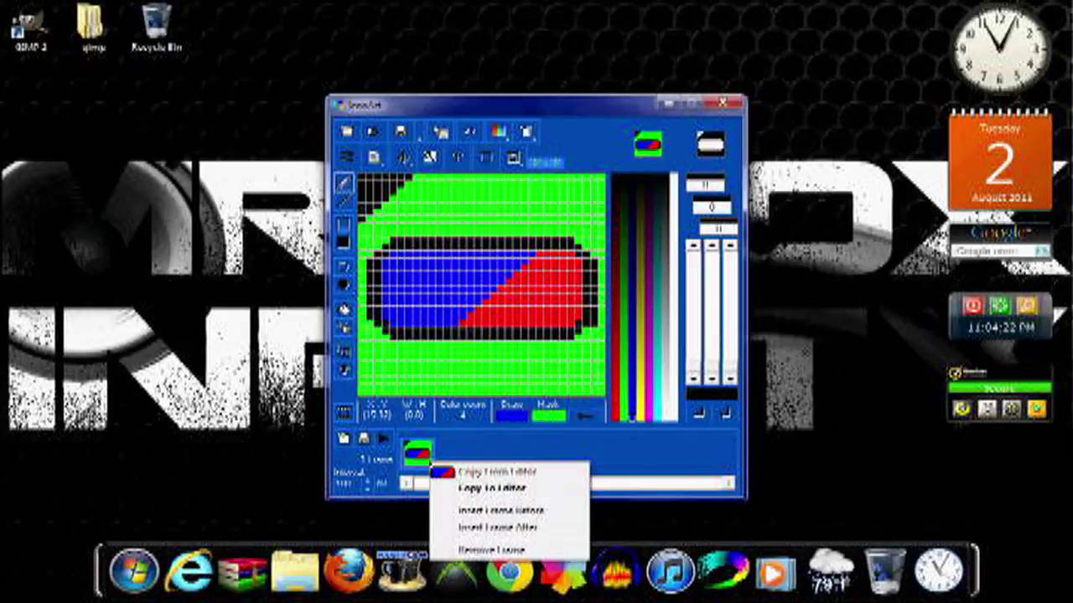
left_click(503, 528)
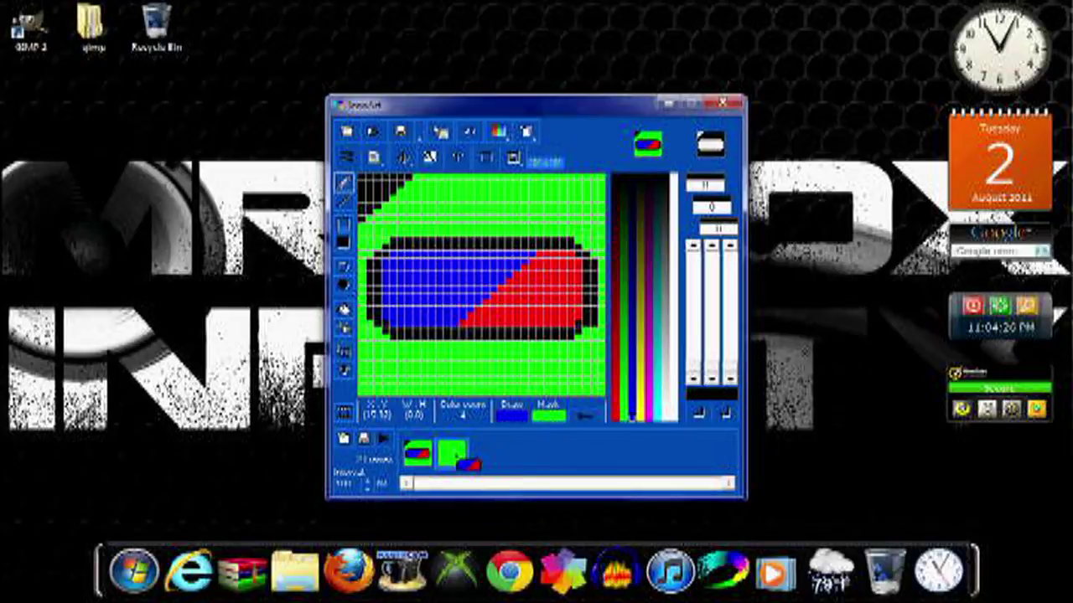
mouse_move(460, 457)
left_mouse_down()
mouse_move(595, 300)
mouse_move(587, 307)
mouse_move(531, 275)
mouse_move(597, 321)
mouse_move(674, 427)
mouse_move(503, 315)
mouse_move(411, 319)
left_mouse_up()
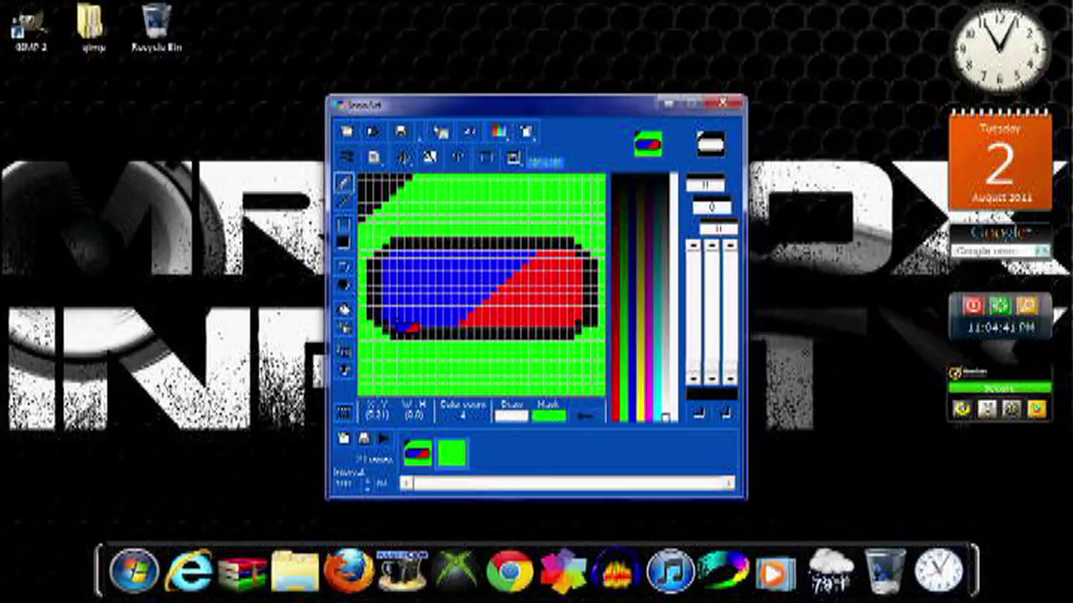
Pencil a white letter M onto the blue half of the pill
left_click_drag(403, 325, 404, 318)
mouse_move(404, 325)
left_mouse_down()
mouse_move(409, 277)
mouse_move(440, 276)
mouse_move(448, 327)
mouse_move(402, 322)
mouse_move(421, 283)
mouse_move(445, 286)
mouse_move(438, 333)
mouse_move(465, 331)
mouse_move(491, 470)
mouse_move(480, 457)
mouse_move(469, 466)
mouse_move(468, 452)
mouse_move(461, 469)
mouse_move(474, 467)
mouse_move(459, 322)
mouse_move(428, 289)
mouse_move(456, 455)
left_mouse_up()
right_click(453, 452)
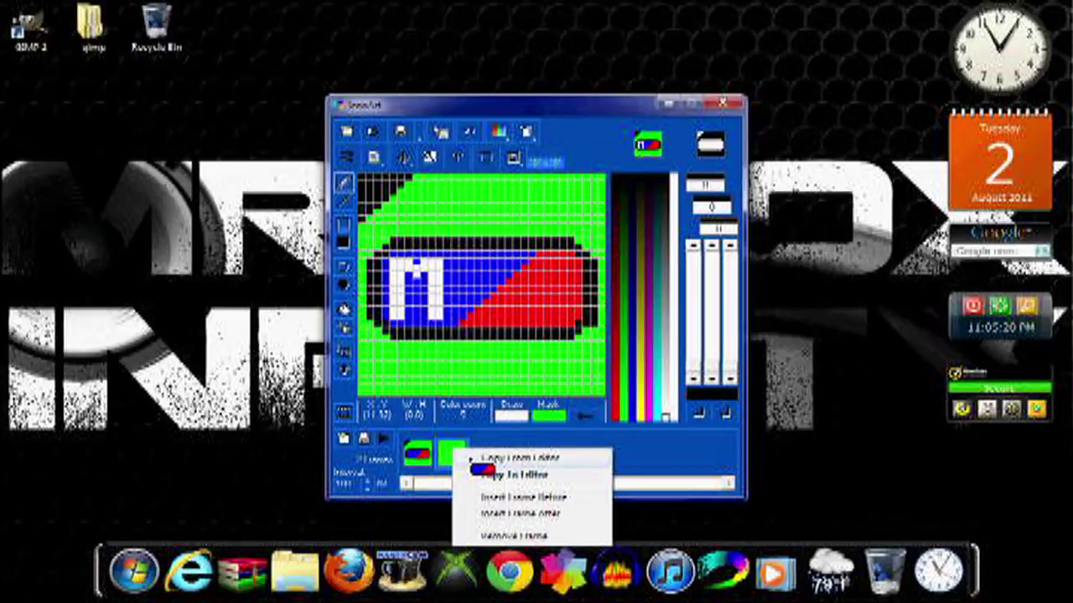
Store the M pill in frame 2, add a third frame, and draw a white L after the M
left_click(474, 459)
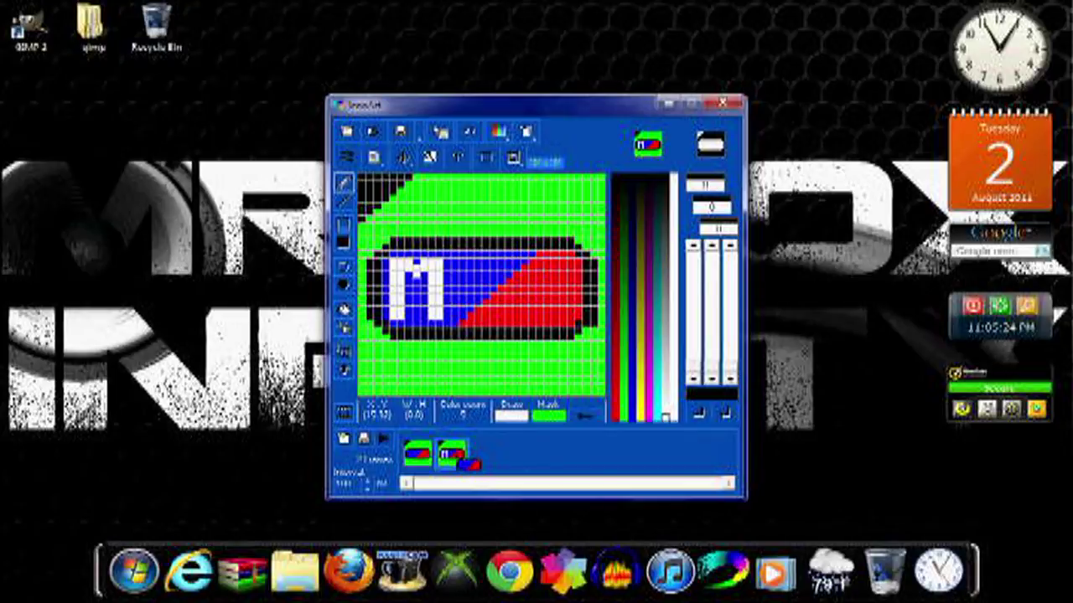
right_click(457, 452)
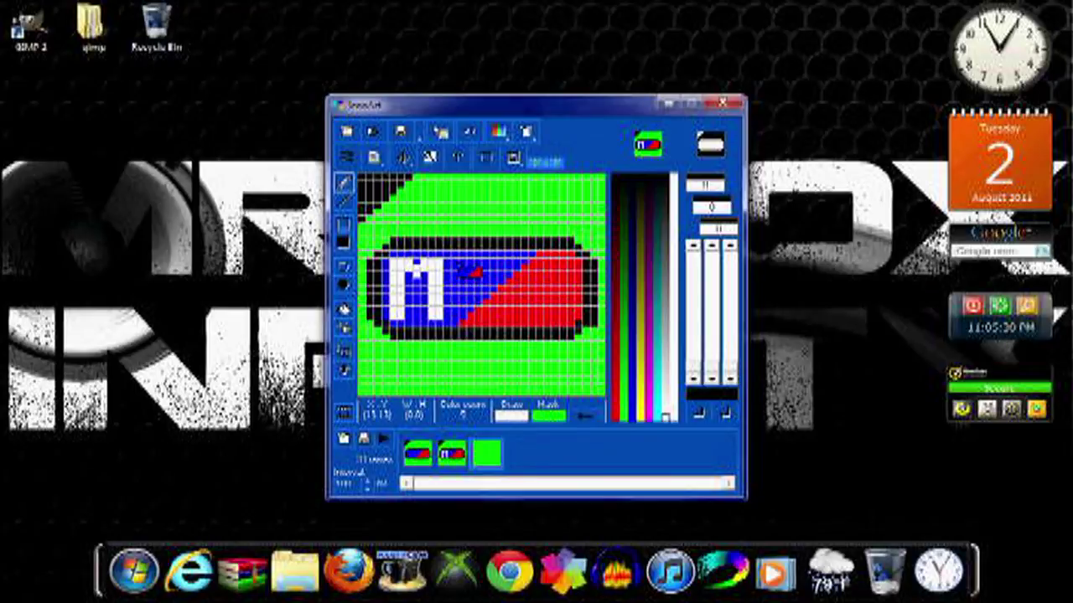
mouse_move(455, 264)
left_mouse_down()
mouse_move(458, 317)
mouse_move(506, 326)
left_mouse_up()
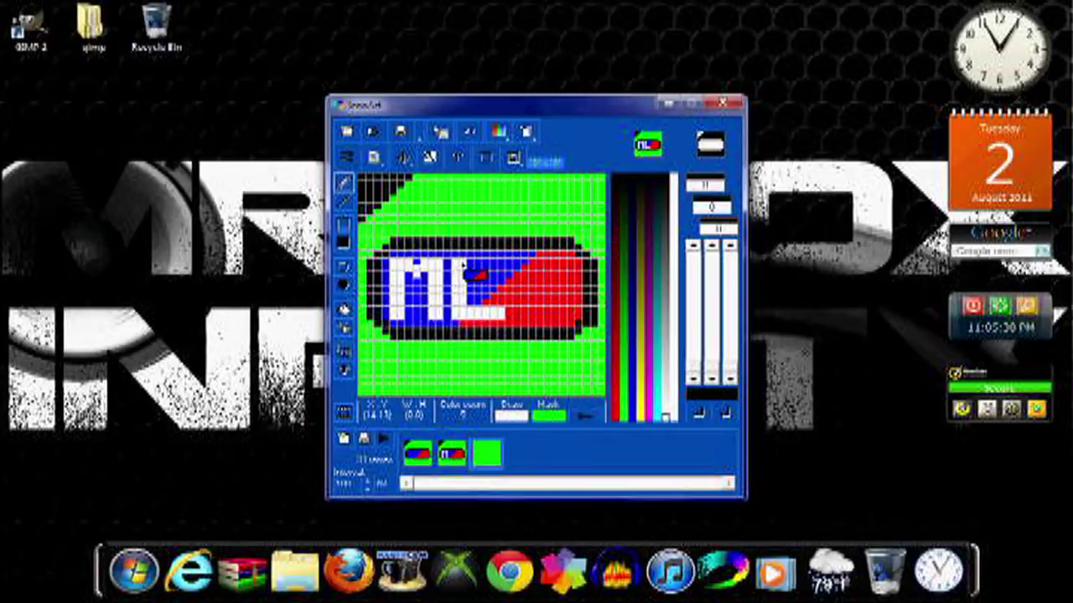
right_click(486, 453)
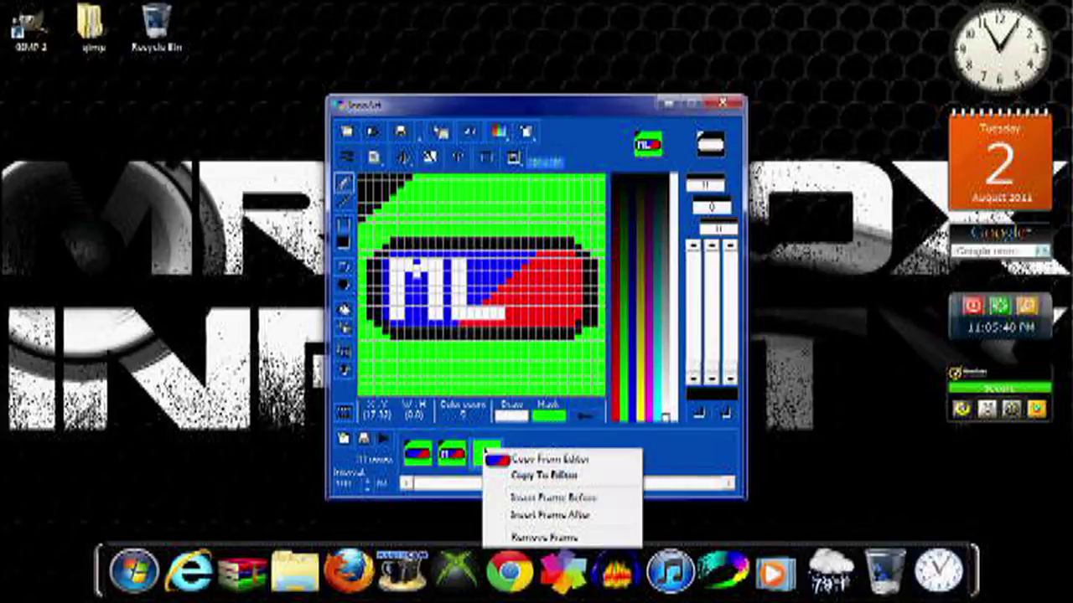
Copy the ML pill into the third frame and draw a white G after the ML
left_click(502, 460)
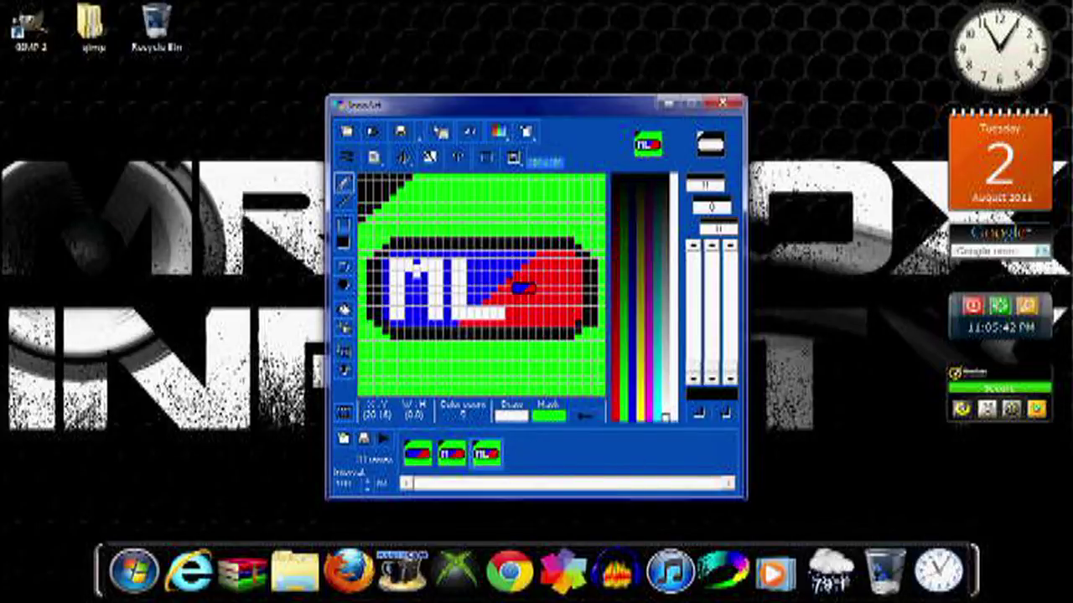
mouse_move(514, 260)
left_mouse_down()
mouse_move(514, 303)
mouse_move(539, 318)
left_mouse_up()
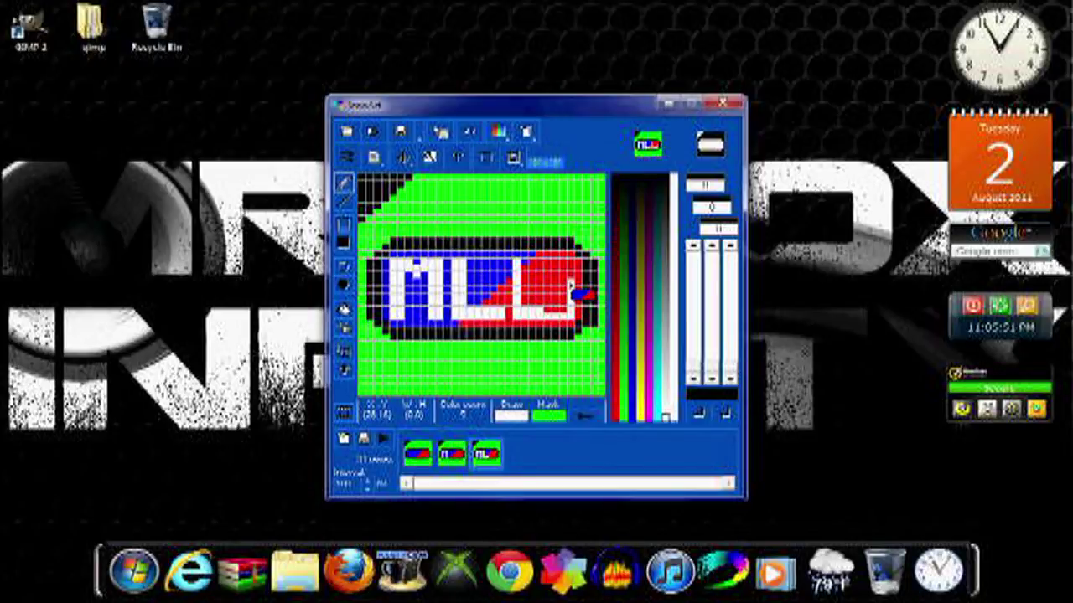
left_click_drag(571, 294, 577, 322)
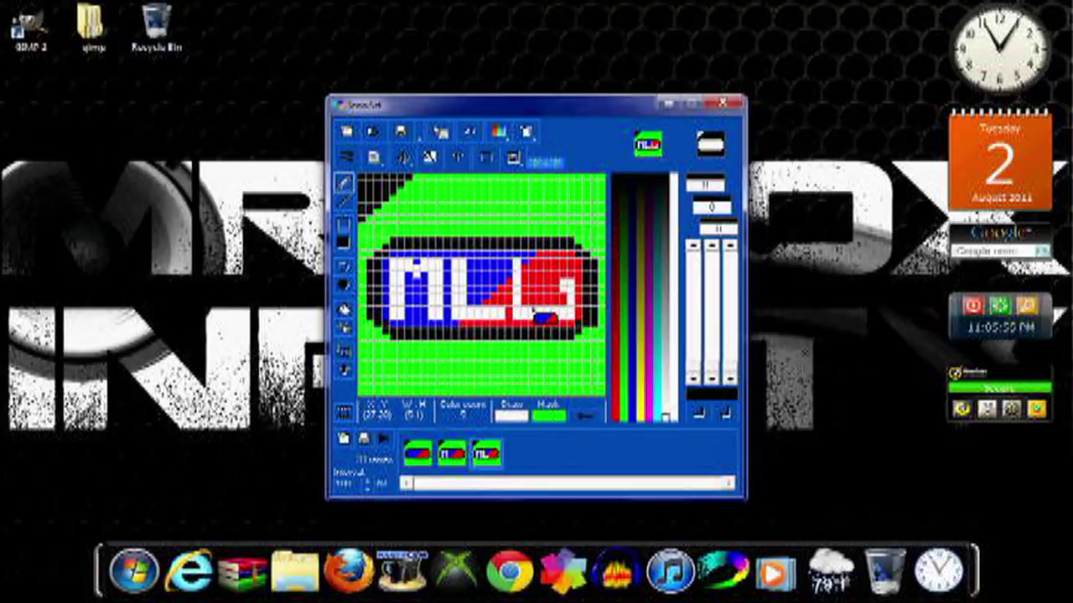
mouse_move(527, 306)
left_mouse_down()
mouse_move(535, 274)
mouse_move(567, 270)
left_mouse_up()
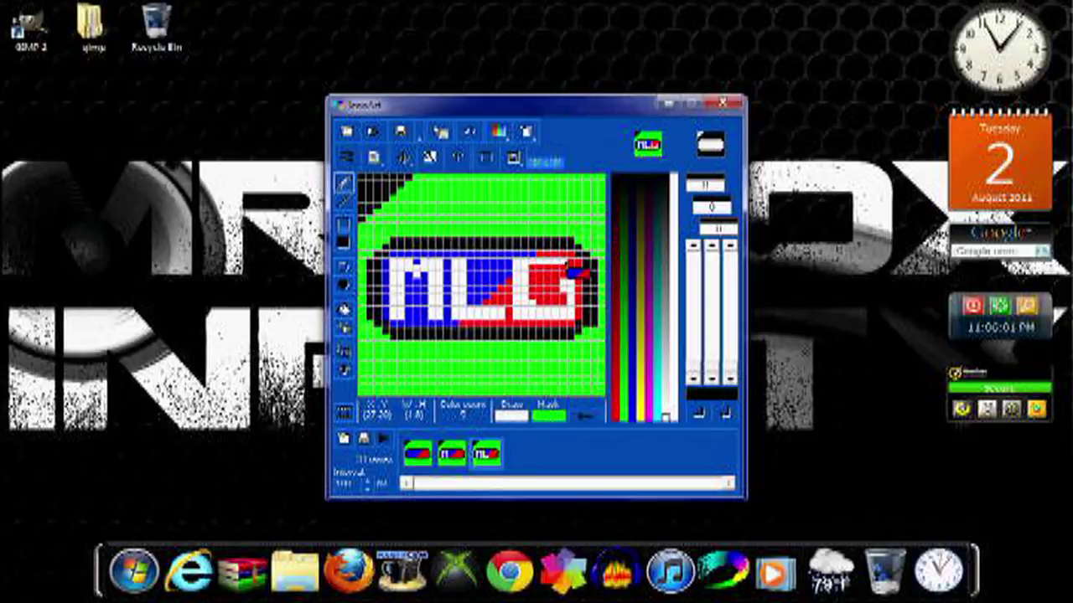
mouse_move(573, 274)
left_mouse_down()
mouse_move(541, 281)
mouse_move(536, 305)
left_mouse_up()
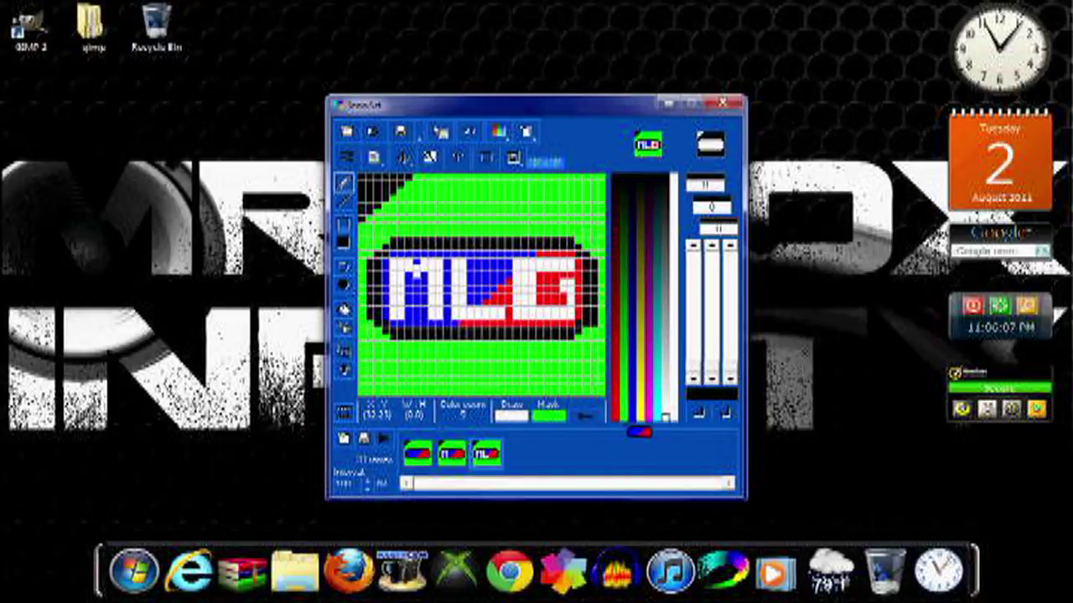
Touch up the G with red pixels up its right side and a short white stroke inside
left_click(632, 415)
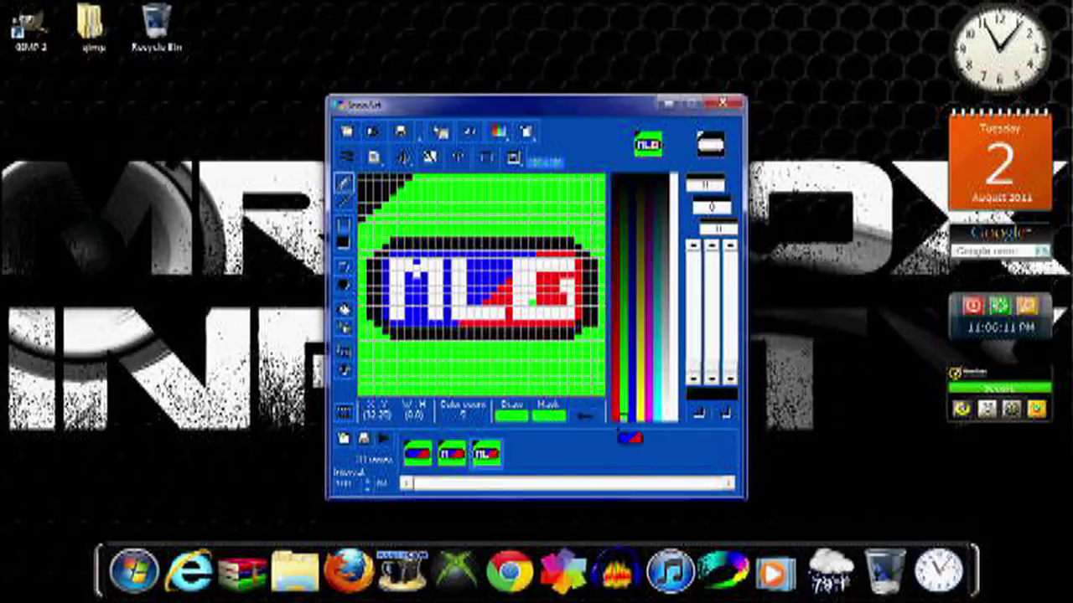
left_click(616, 423)
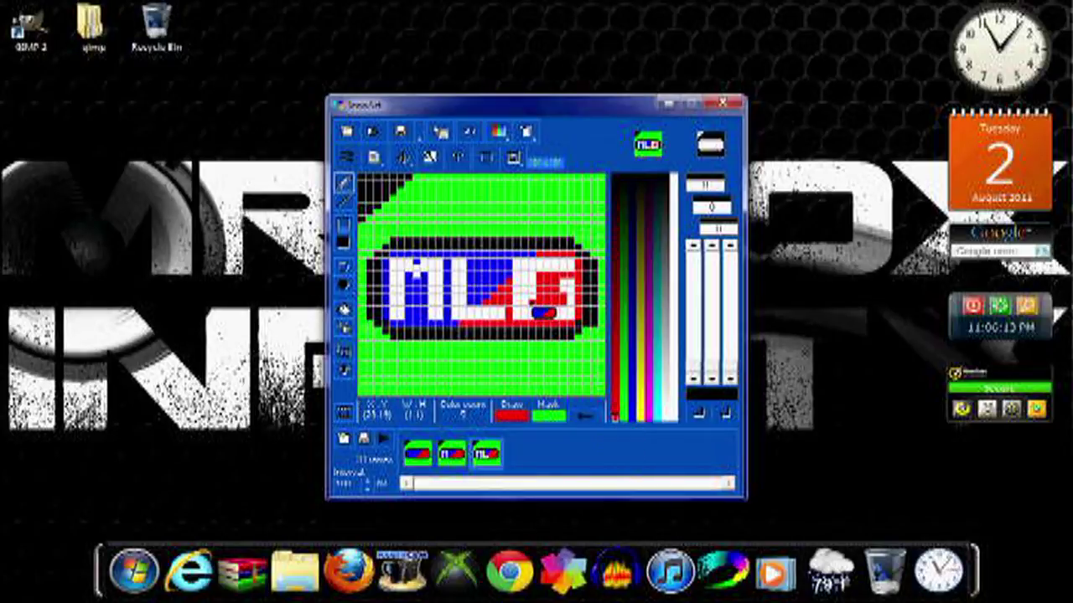
left_click_drag(543, 311, 546, 287)
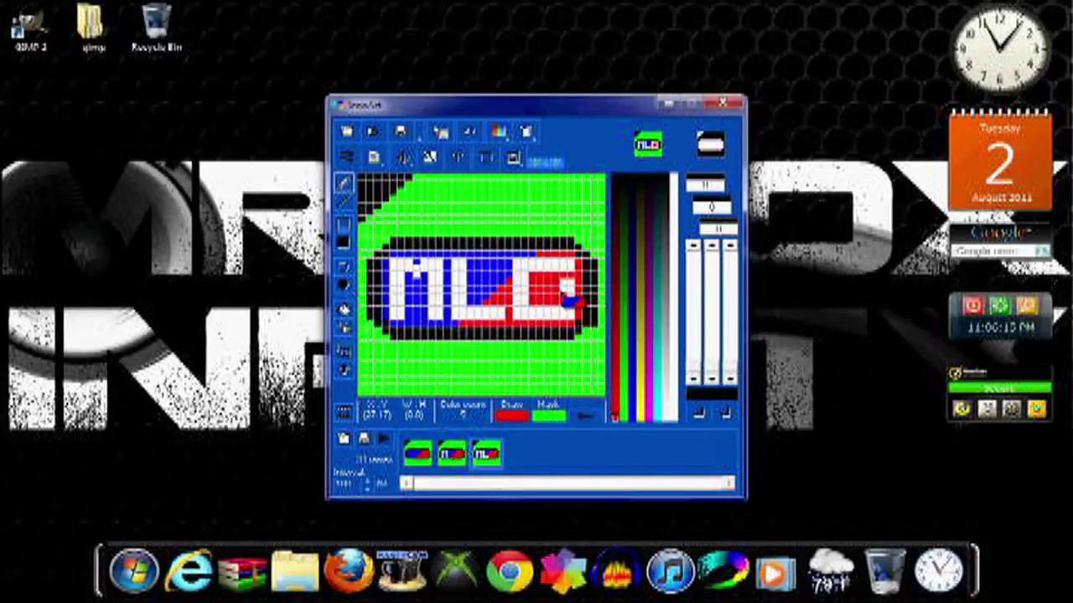
left_click(668, 413)
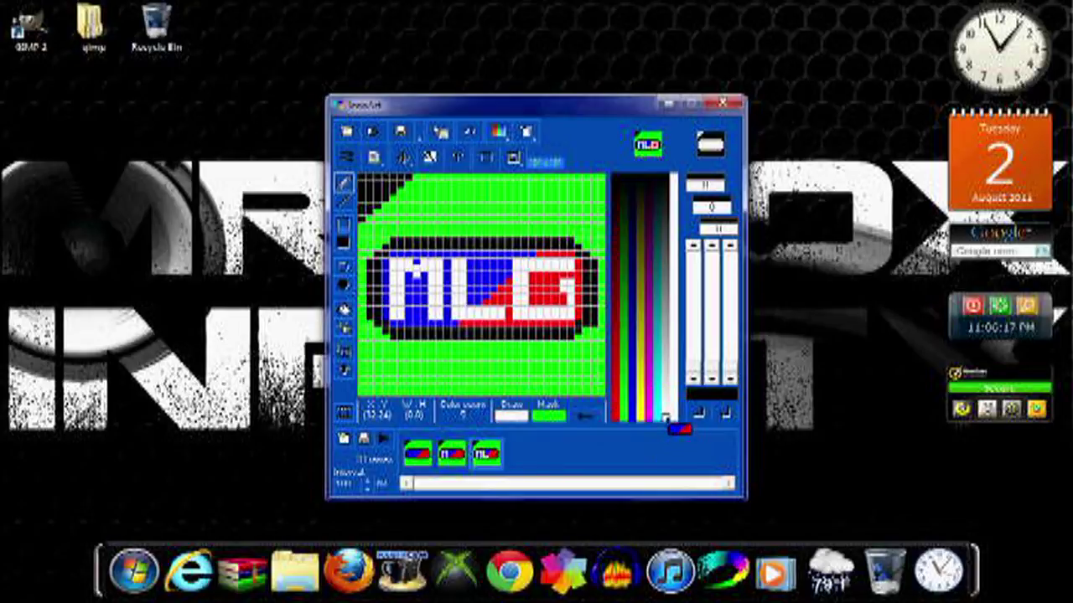
mouse_move(569, 315)
left_mouse_down()
mouse_move(556, 290)
mouse_move(578, 305)
left_mouse_up()
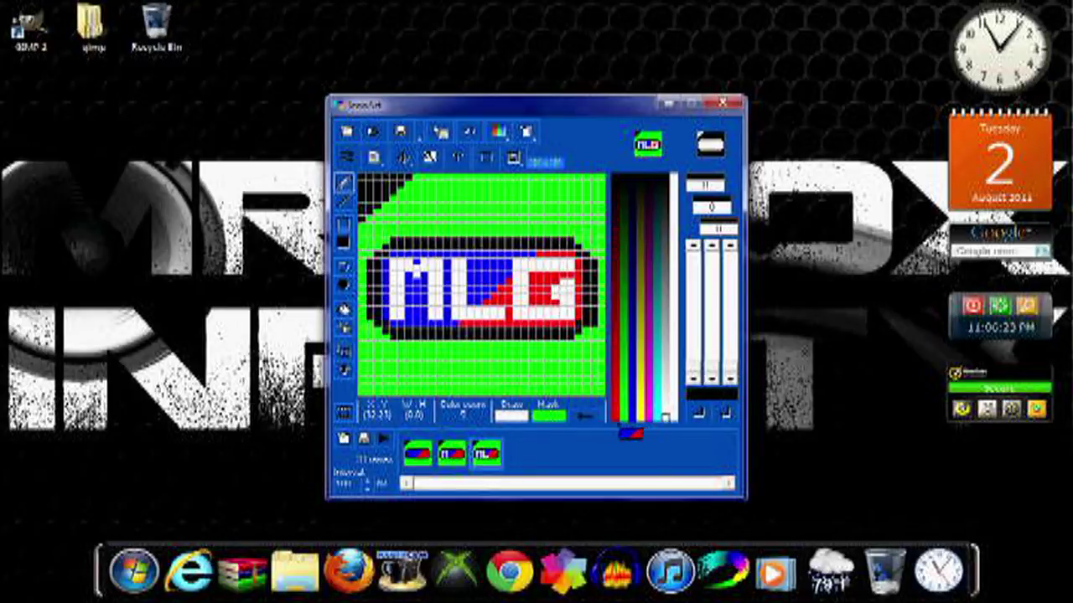
left_click(616, 418)
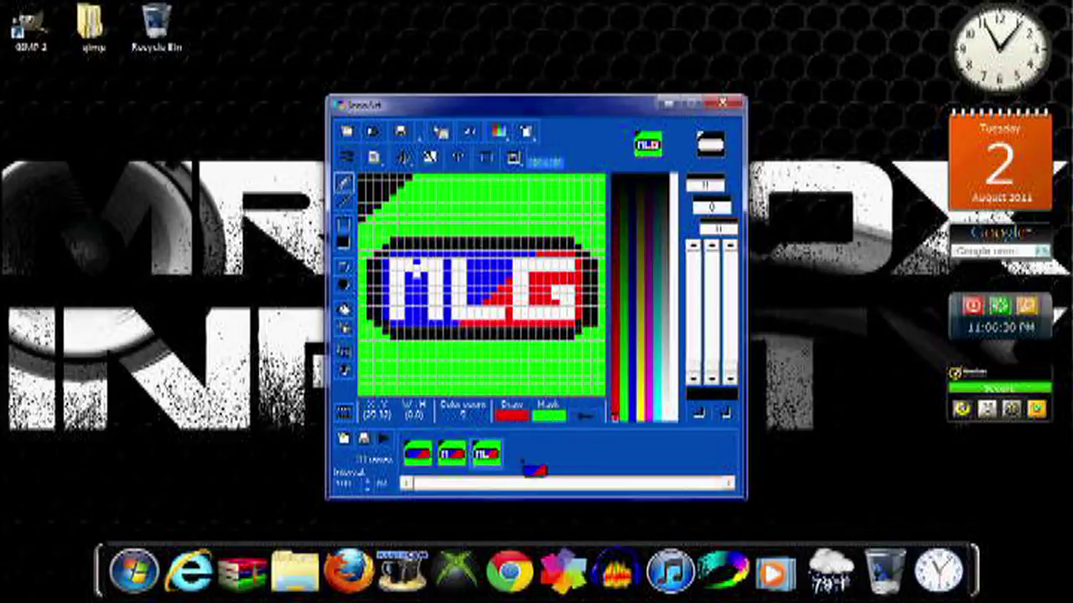
Insert a fourth frame holding the finished MLG pill, then add a blank fifth frame after it
right_click(488, 456)
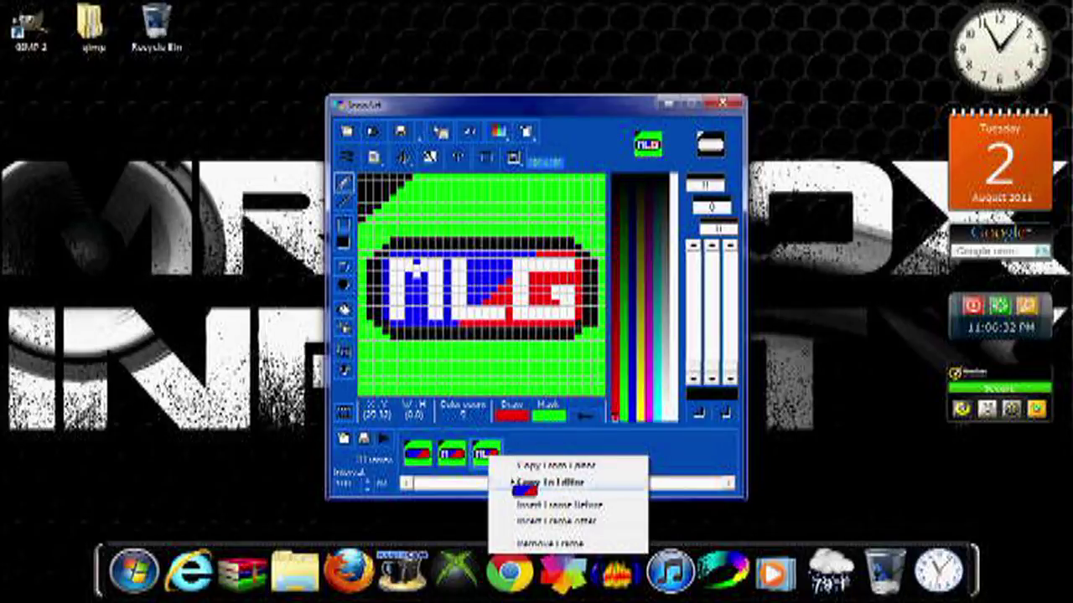
left_click(574, 522)
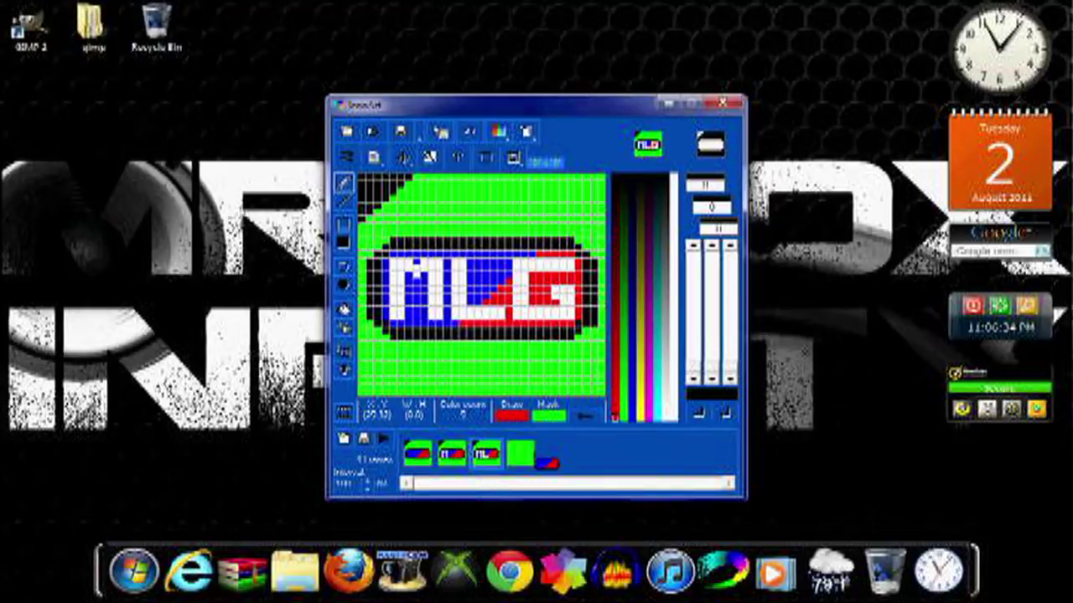
left_click(528, 454)
right_click(528, 457)
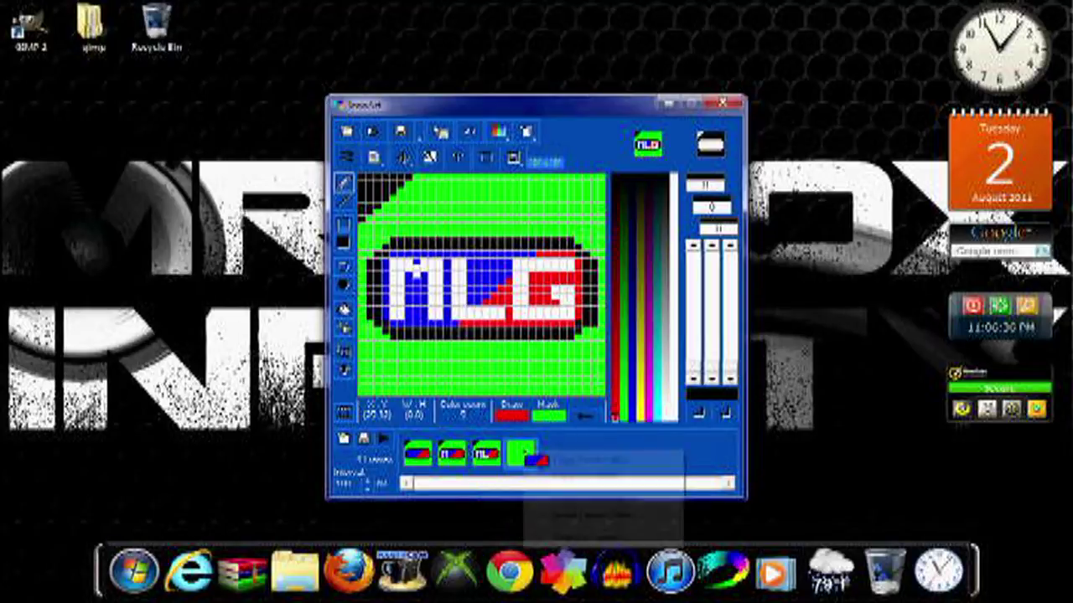
left_click(570, 459)
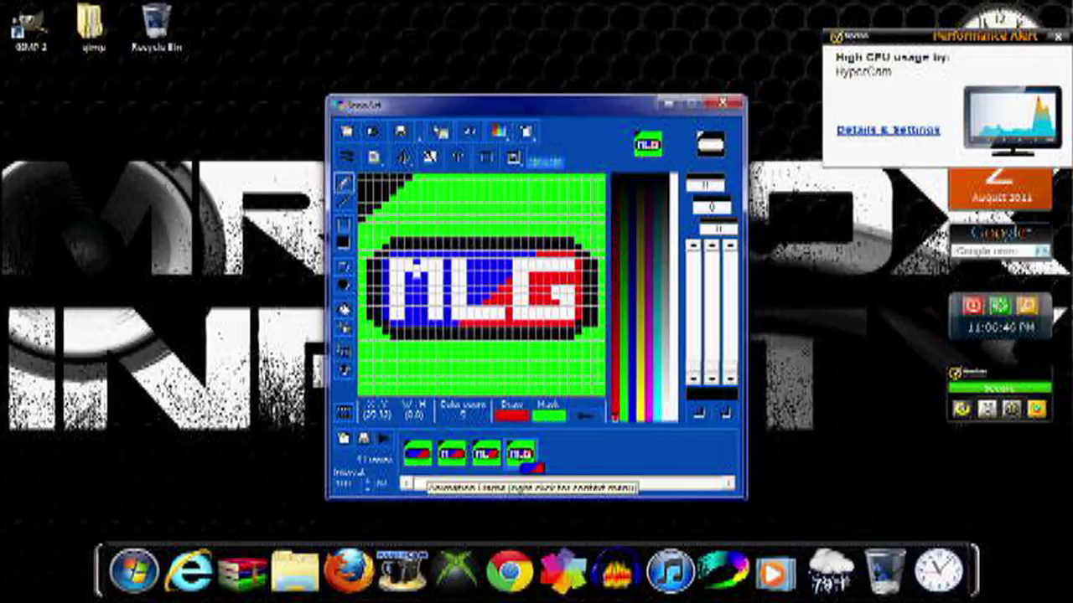
right_click(528, 462)
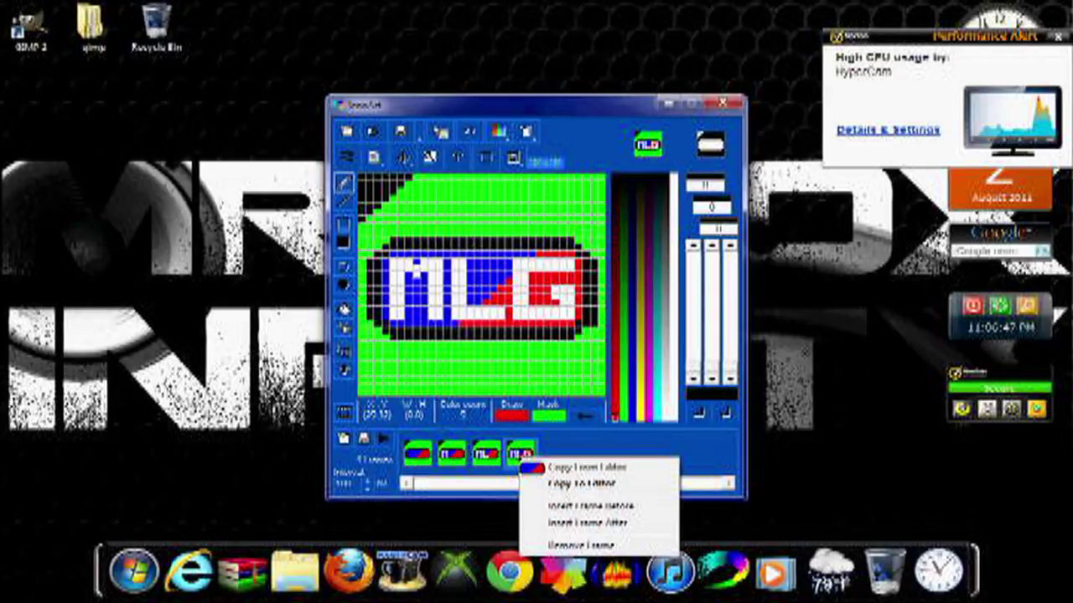
left_click(645, 525)
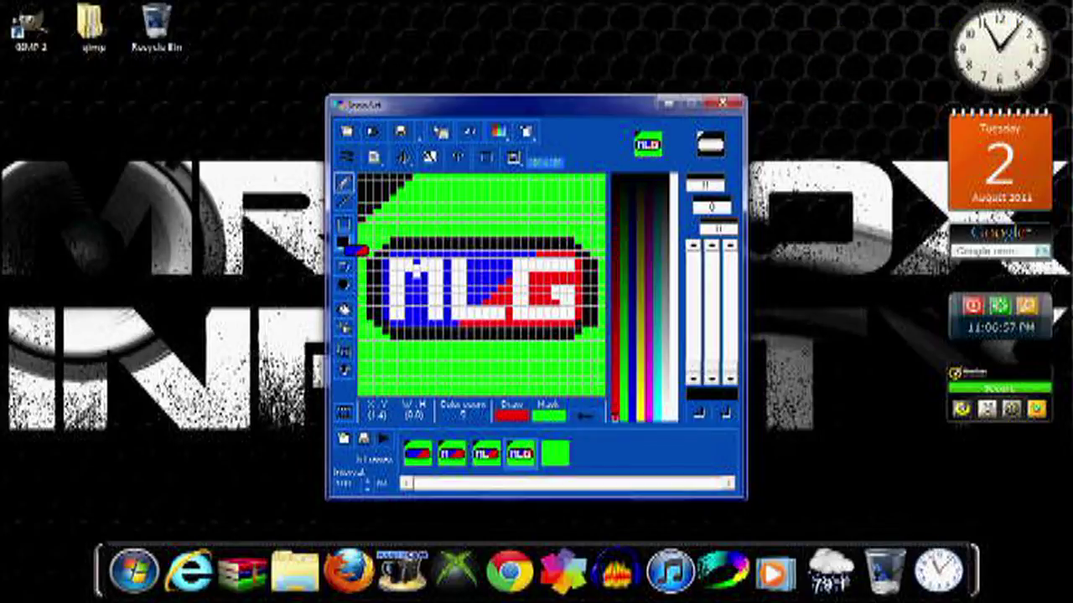
left_click(344, 244)
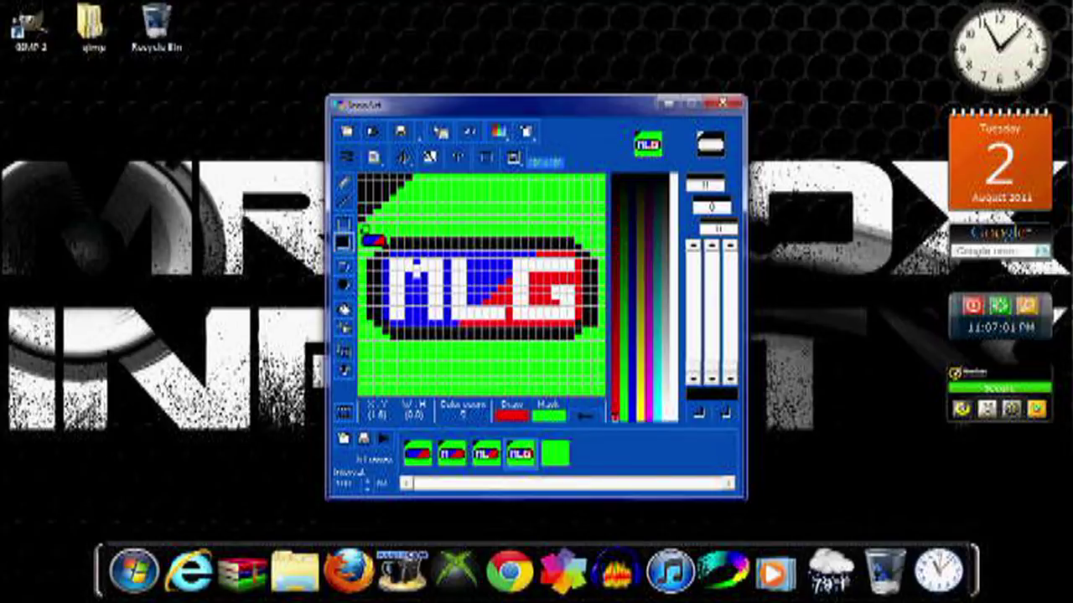
Cover the canvas with a green filled box and sync the plain canvas into the fifth frame
left_click_drag(367, 238, 614, 379)
left_click(625, 422)
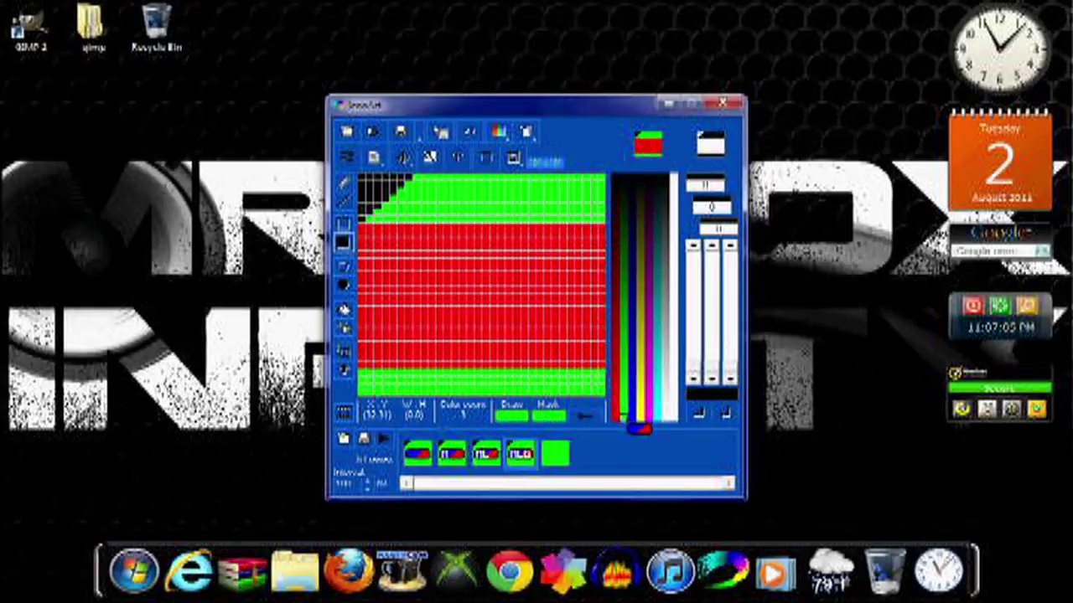
left_click_drag(375, 237, 617, 381)
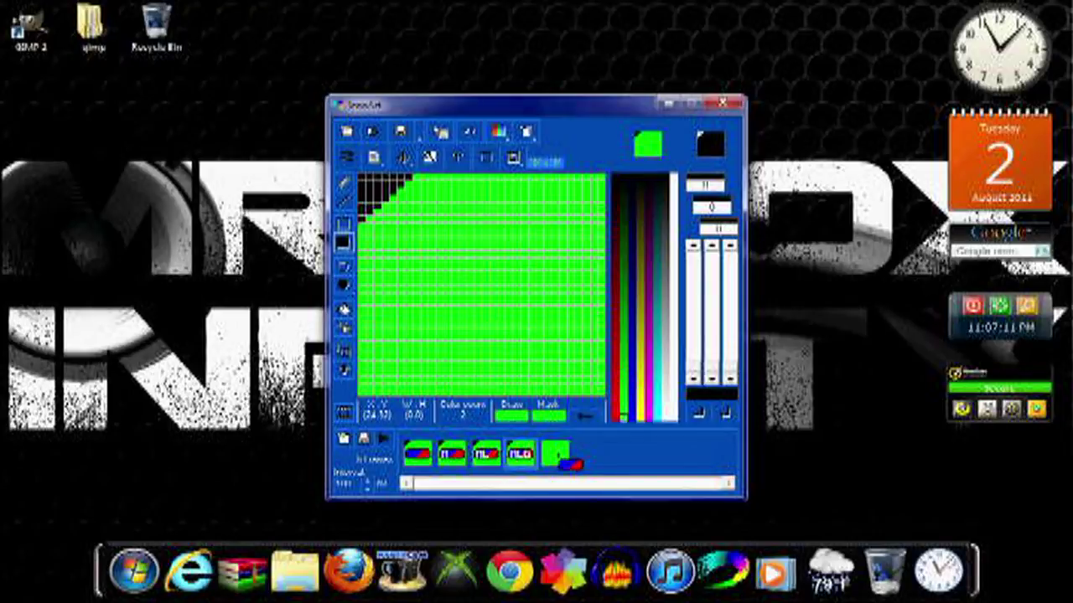
right_click(558, 455)
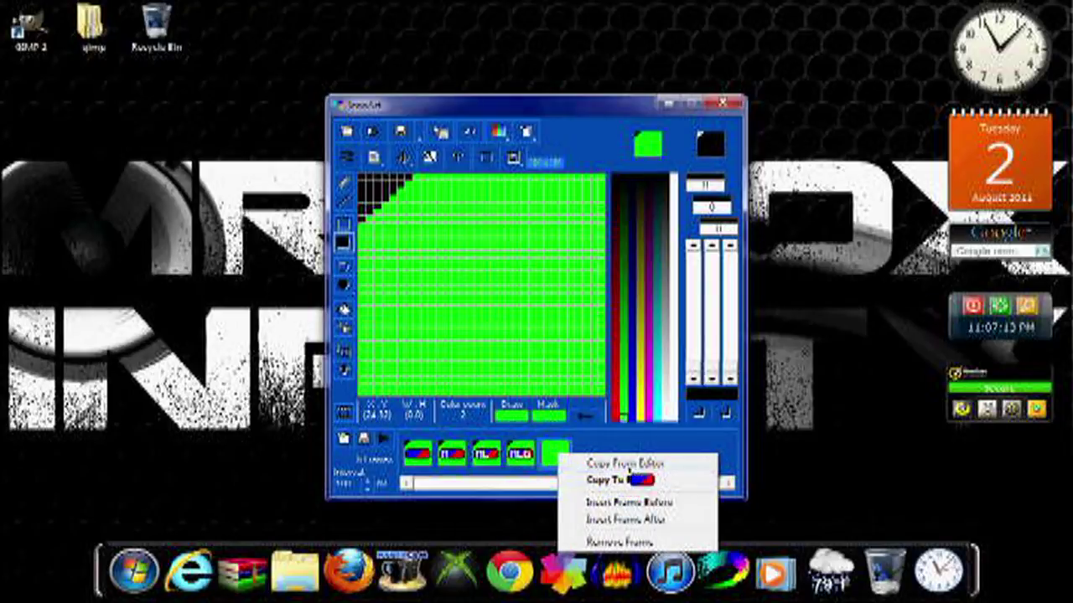
left_click(666, 477)
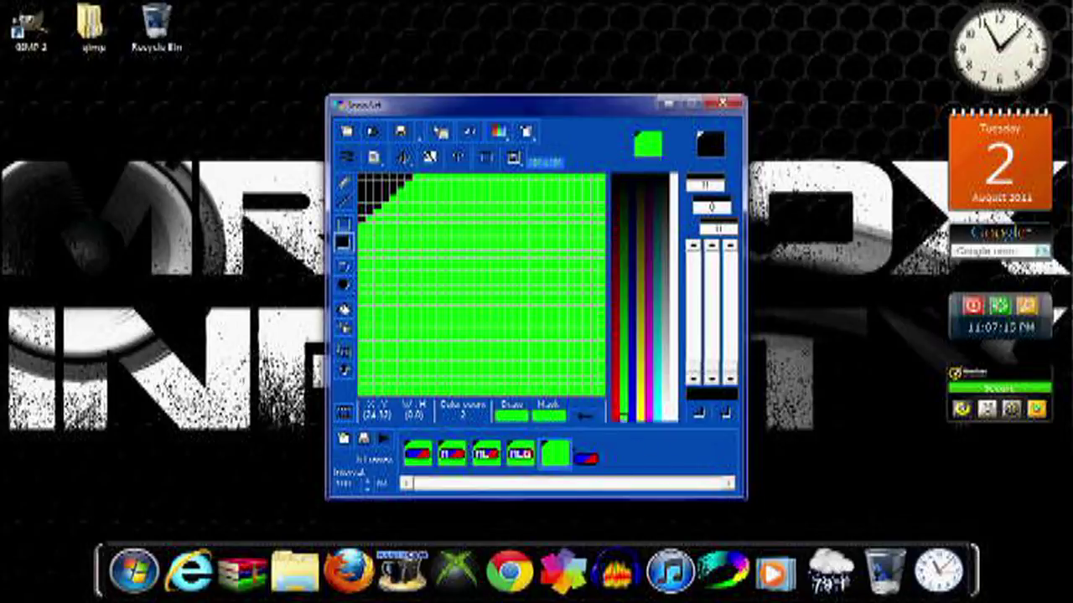
Insert a sixth frame after the fifth and fill it with frame four's MLG logo
right_click(571, 457)
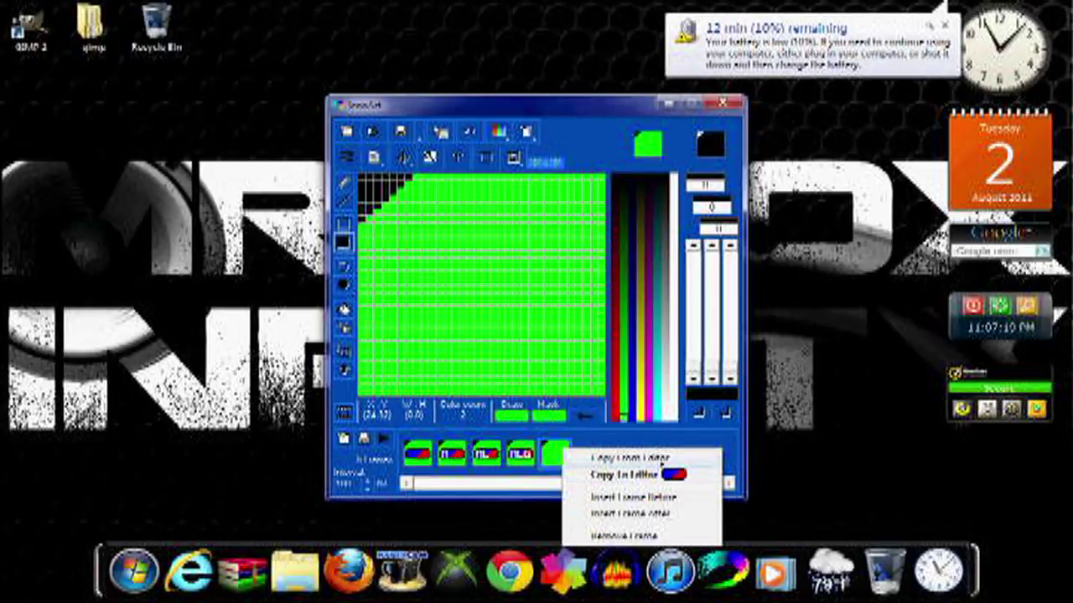
left_click(685, 513)
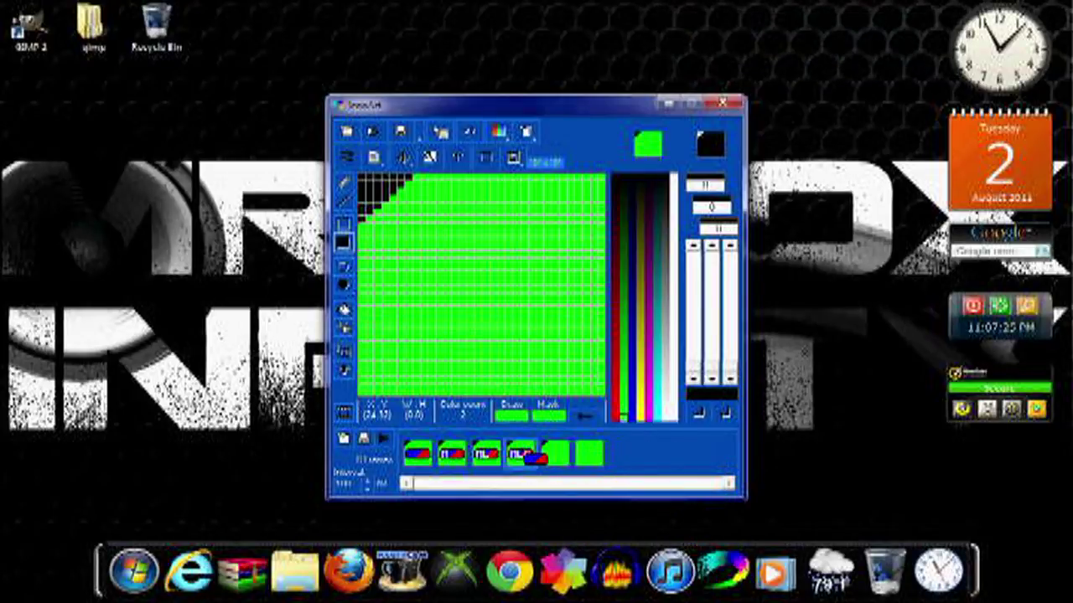
right_click(525, 452)
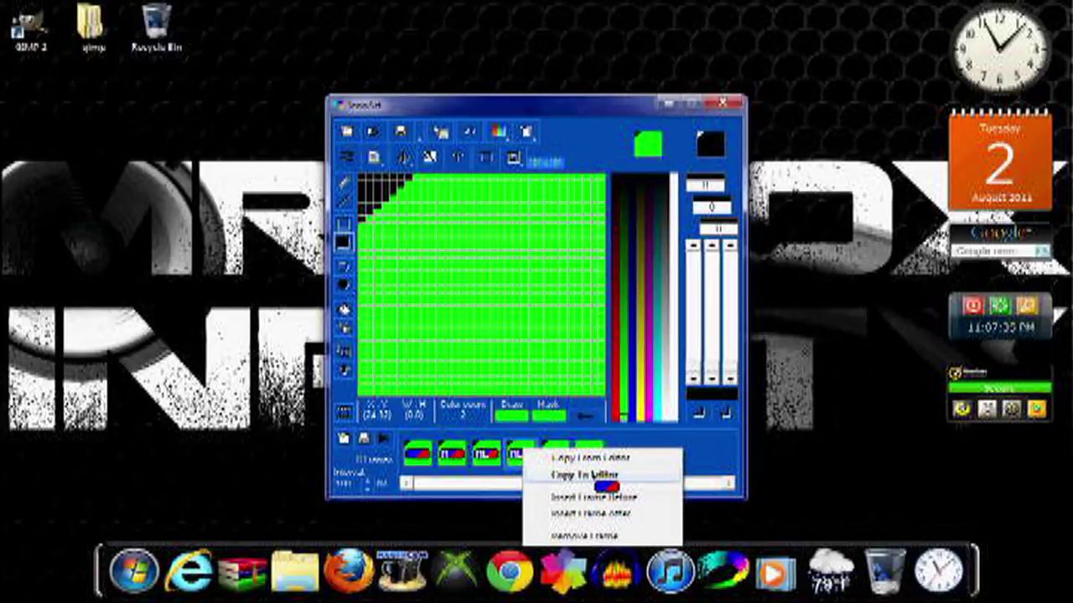
left_click(596, 475)
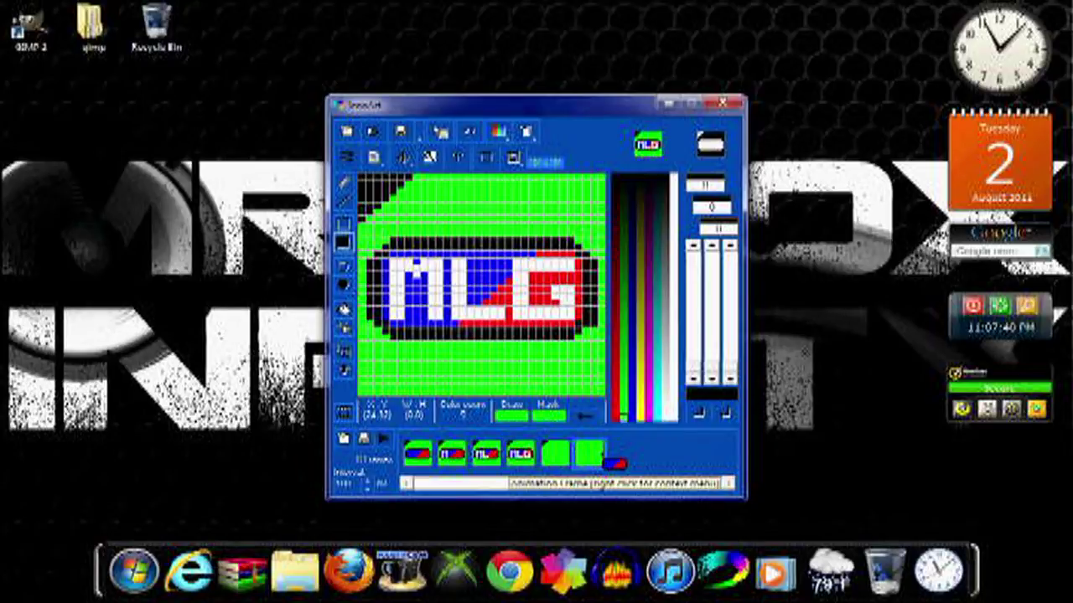
right_click(605, 457)
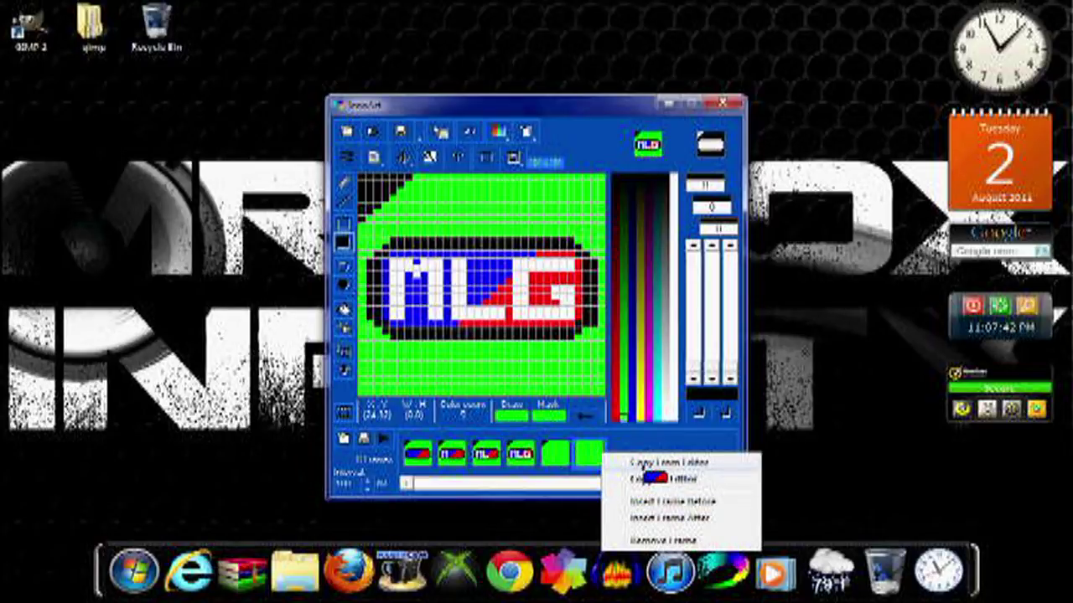
left_click(641, 463)
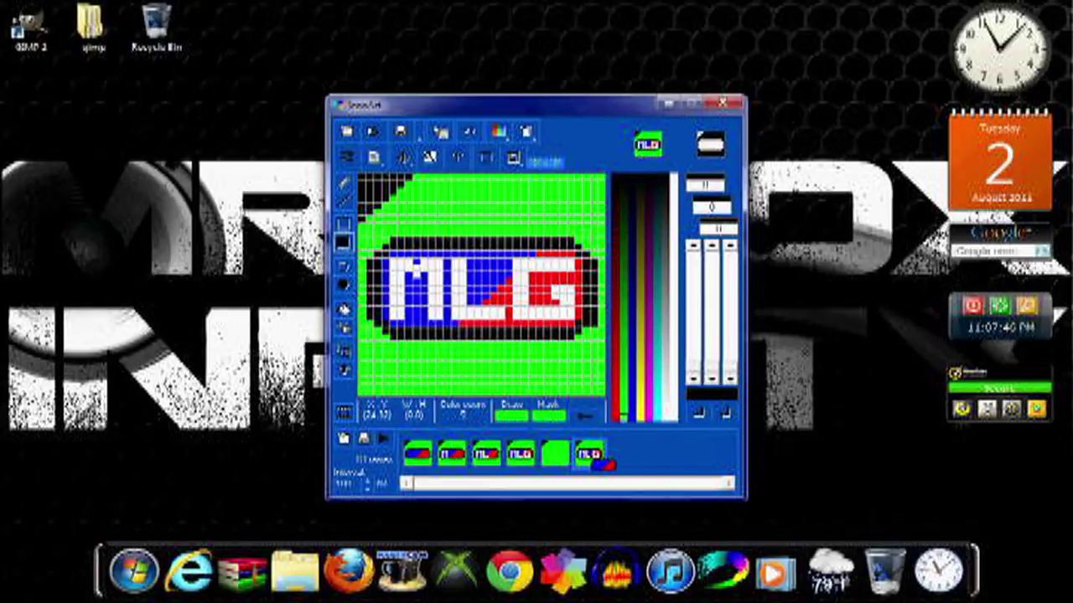
Add a seventh frame and make it blank green like frame five
right_click(595, 458)
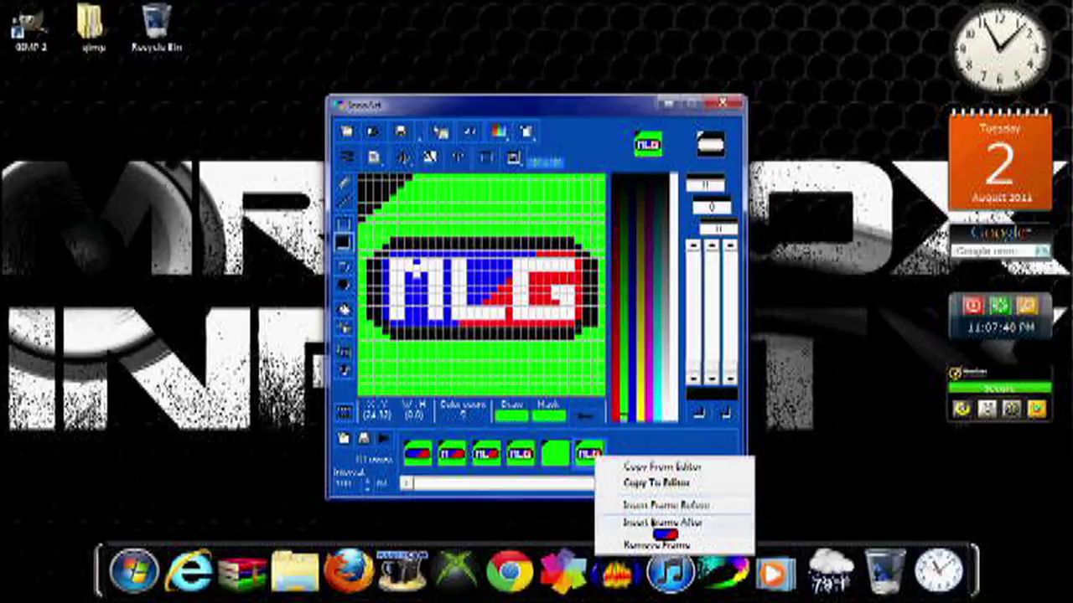
left_click(624, 521)
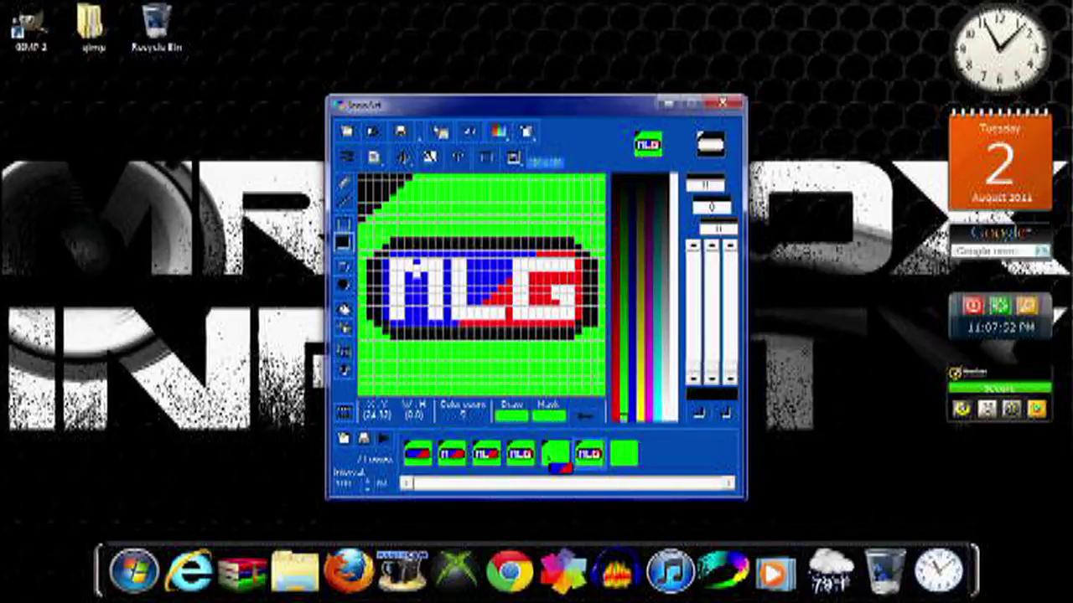
right_click(553, 459)
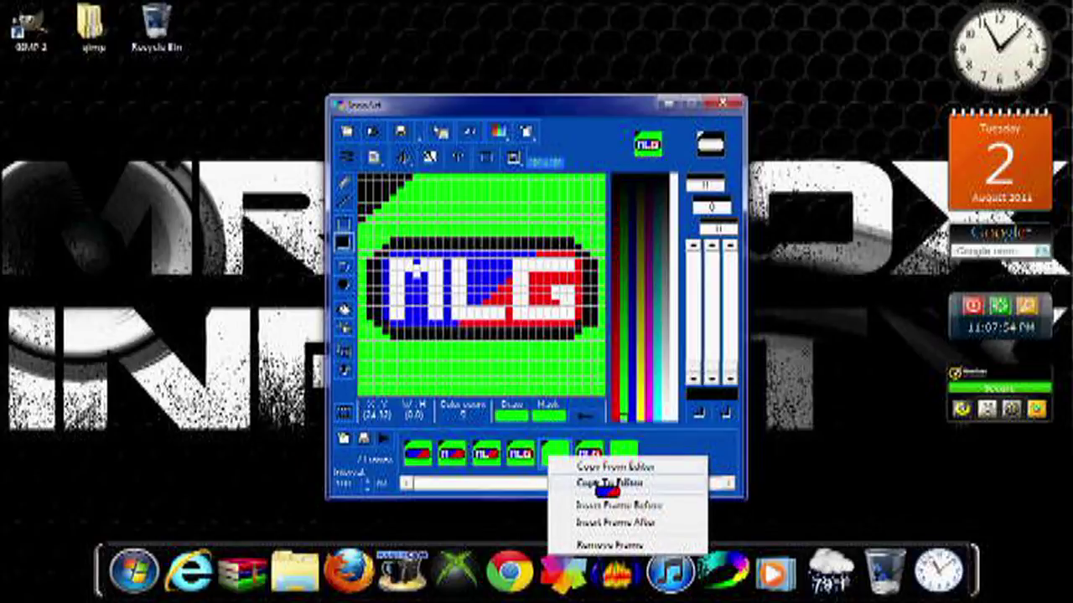
left_click(603, 483)
right_click(626, 459)
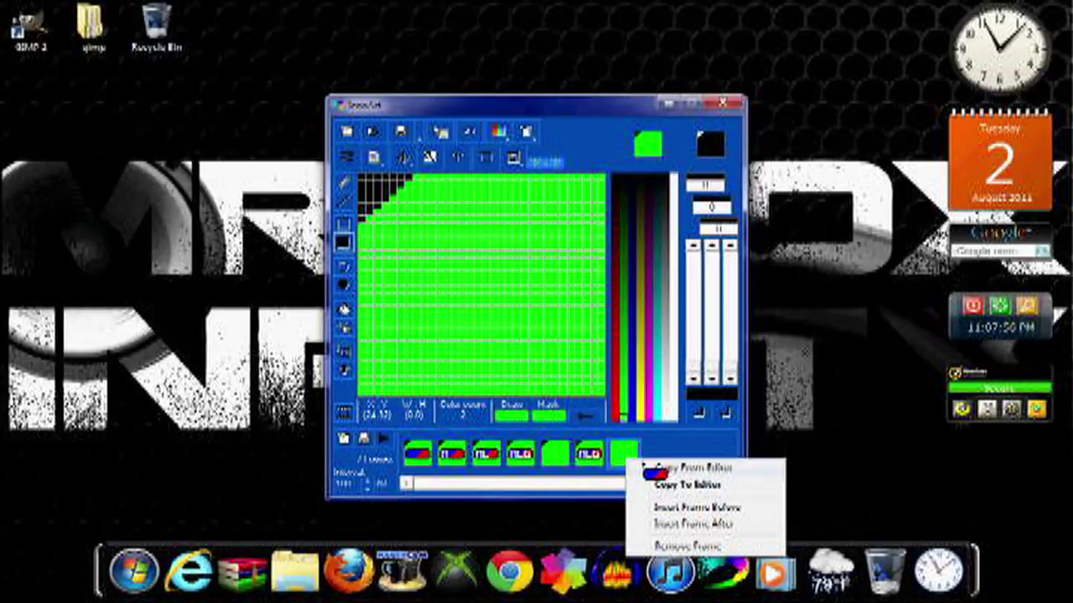
left_click(659, 470)
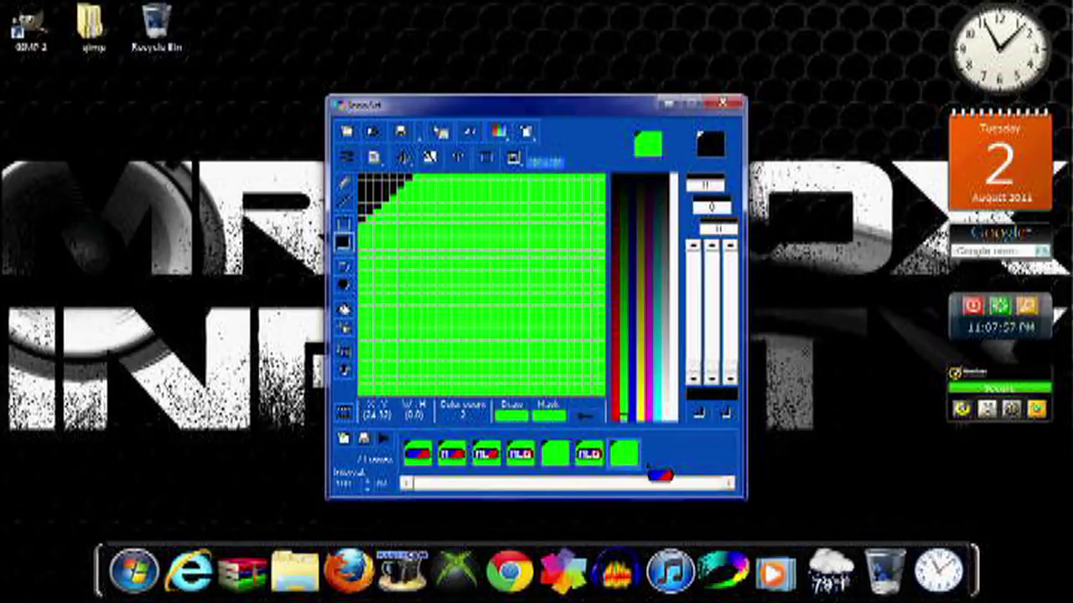
Add an eighth frame holding the full MLG logo copied from frame six
right_click(600, 455)
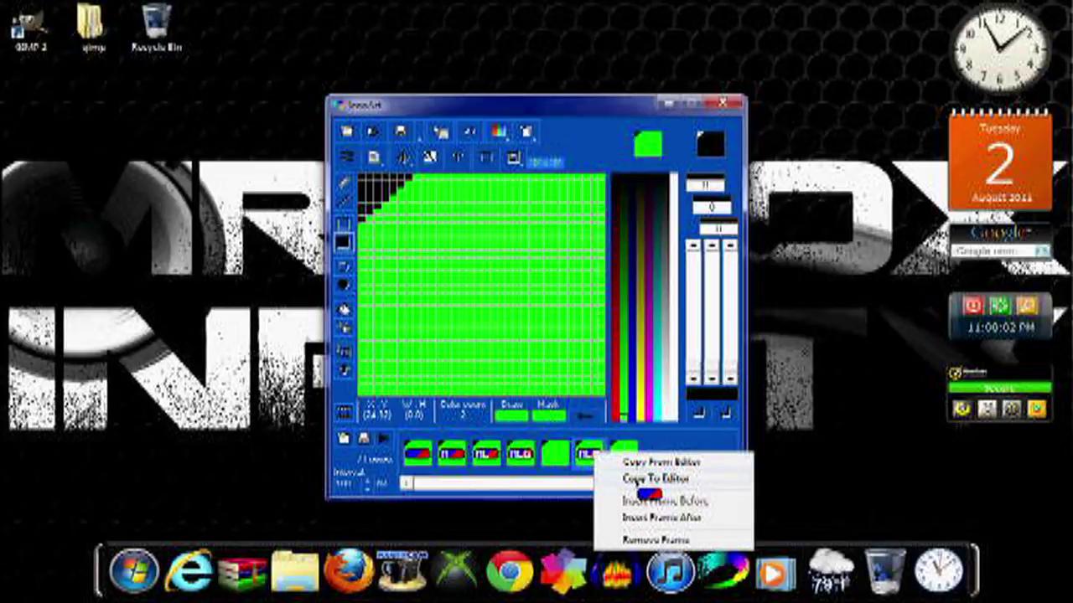
left_click(644, 479)
right_click(631, 456)
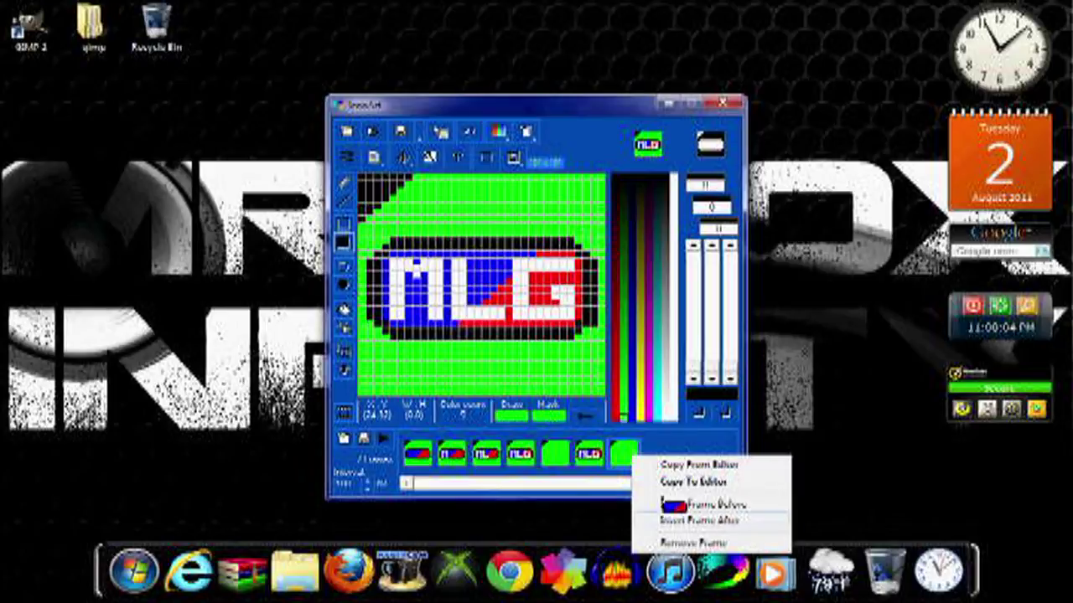
left_click(704, 521)
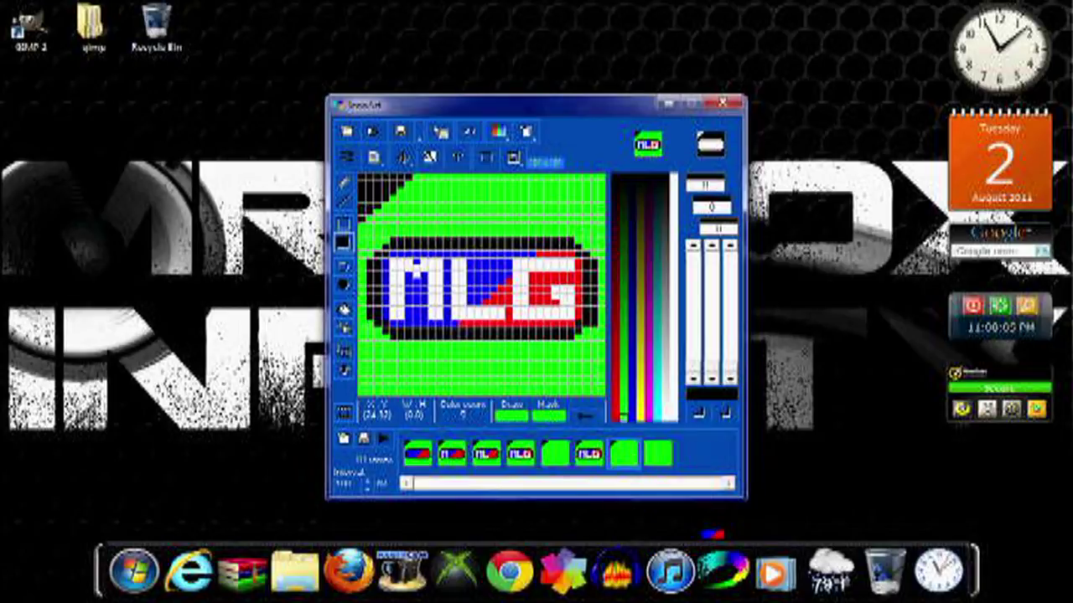
right_click(666, 466)
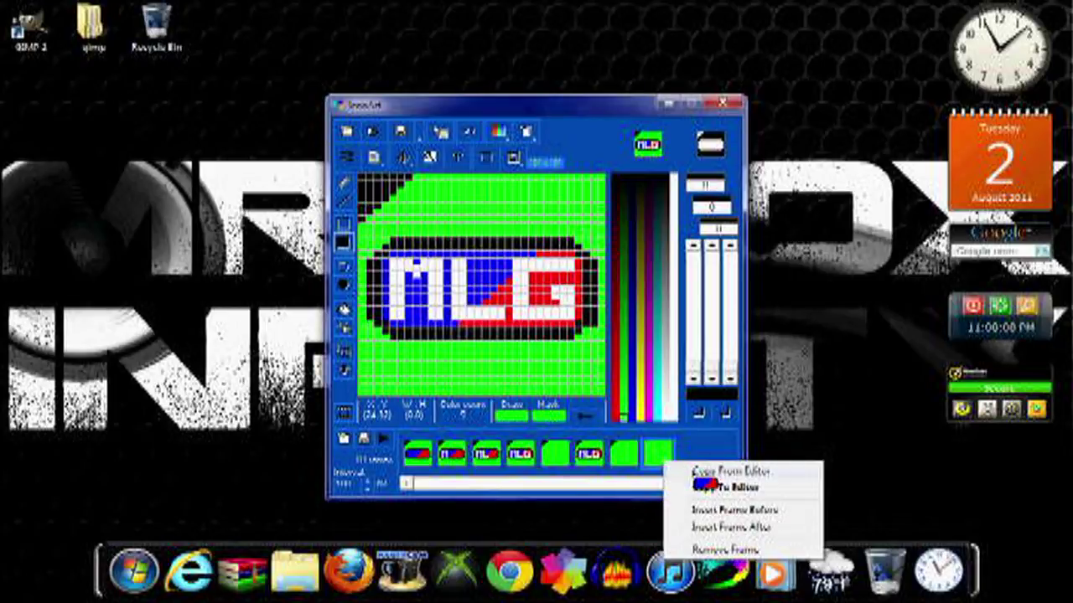
left_click(727, 472)
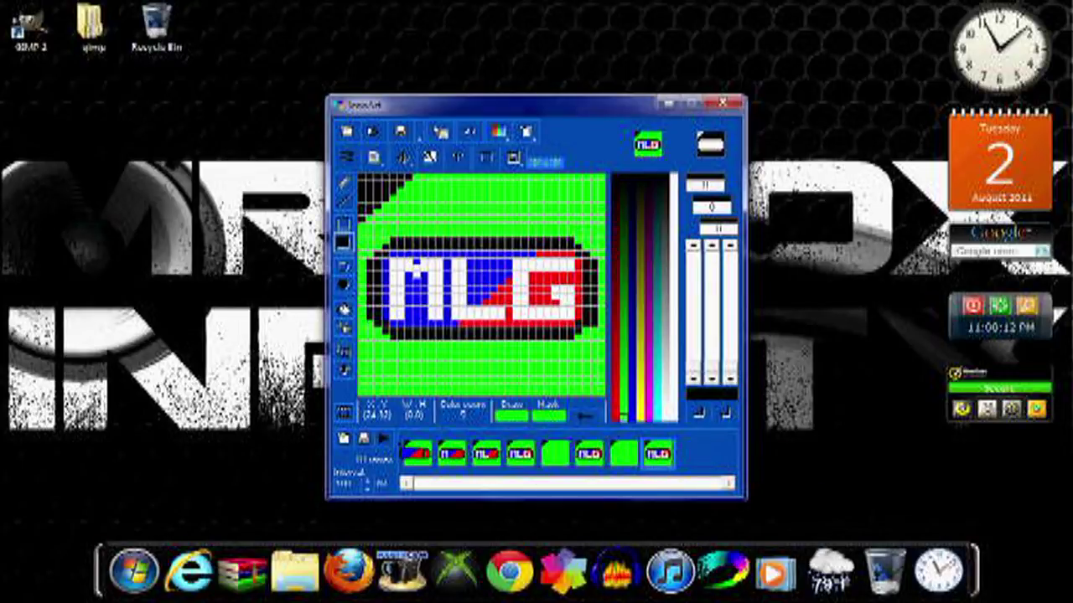
left_click_drag(413, 456, 385, 442)
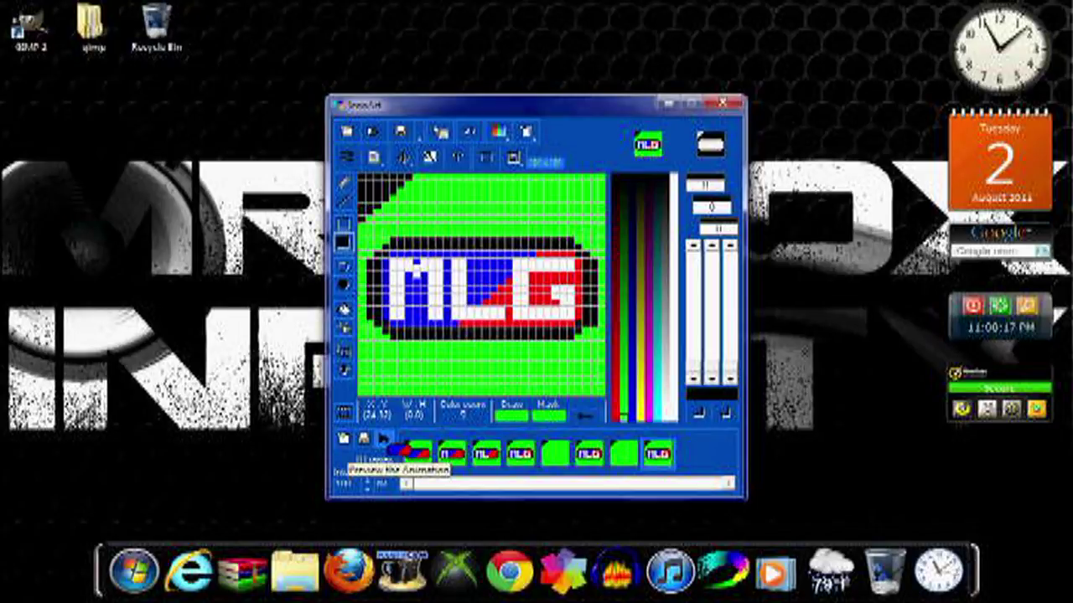
Preview the eight-frame MLG pill animation
left_click(385, 441)
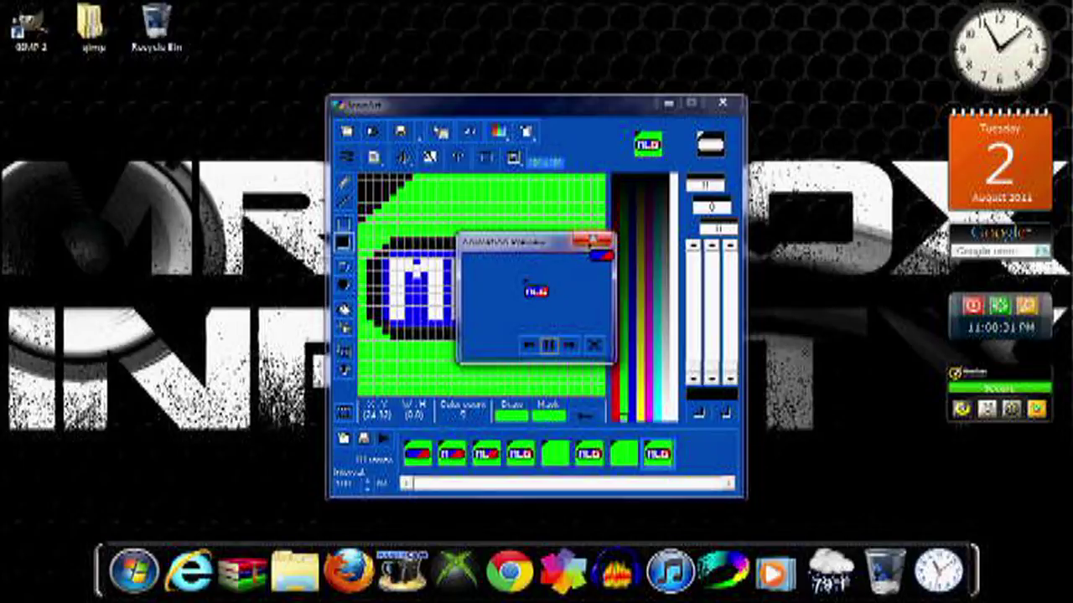
Close the preview and add a second frame containing a copy of the plain pill
left_click(592, 242)
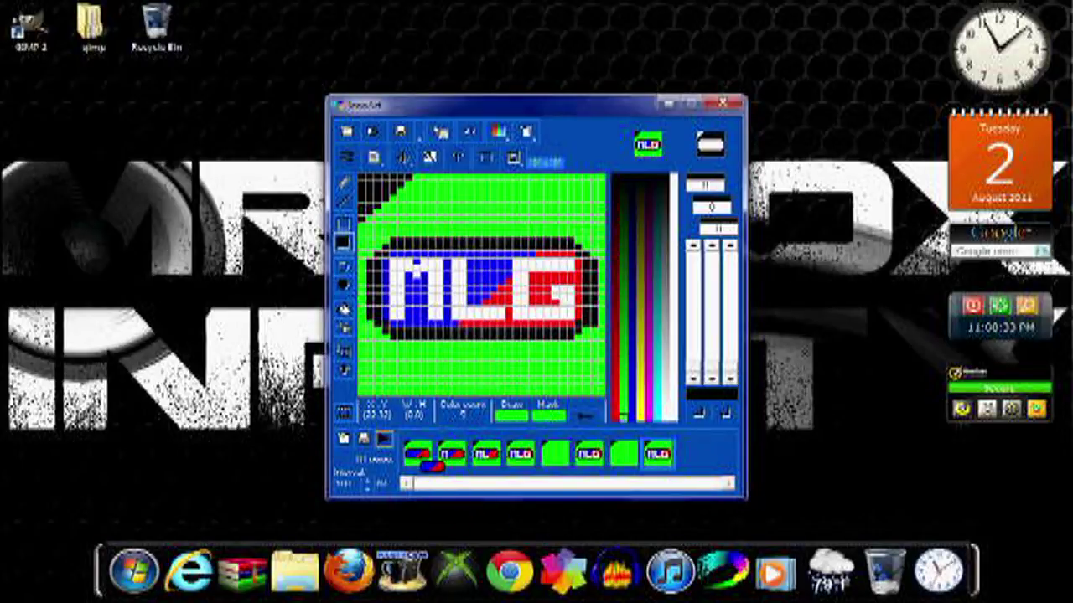
right_click(426, 457)
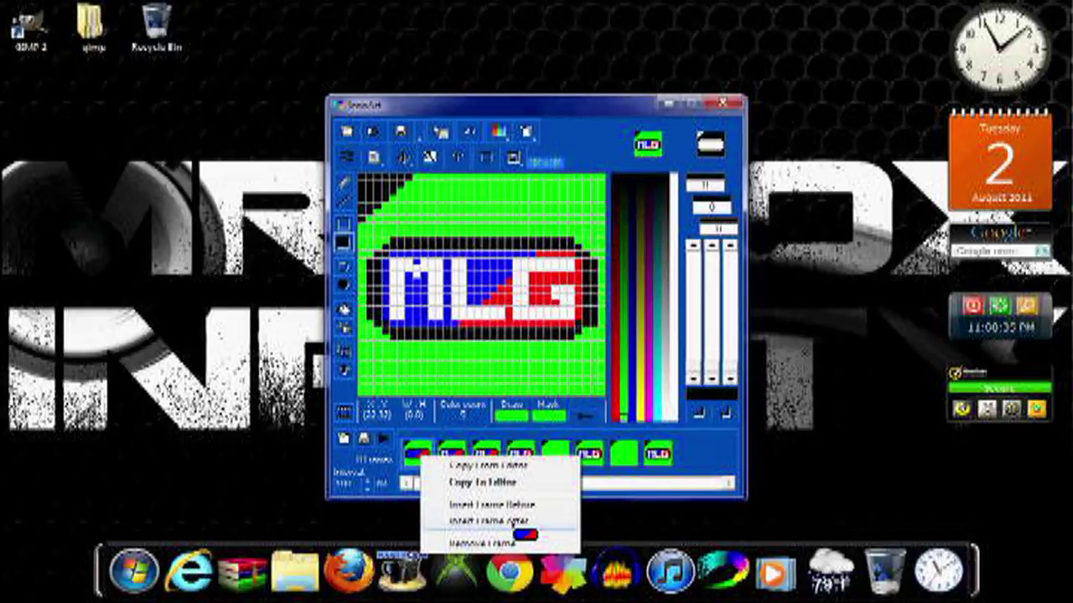
left_click(525, 530)
right_click(422, 456)
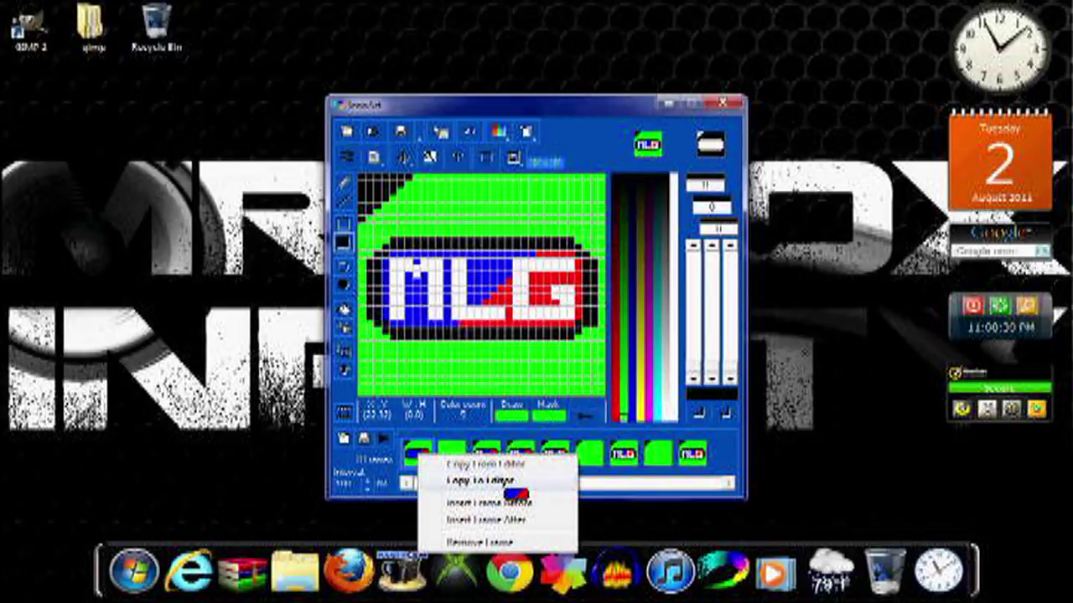
left_click(504, 483)
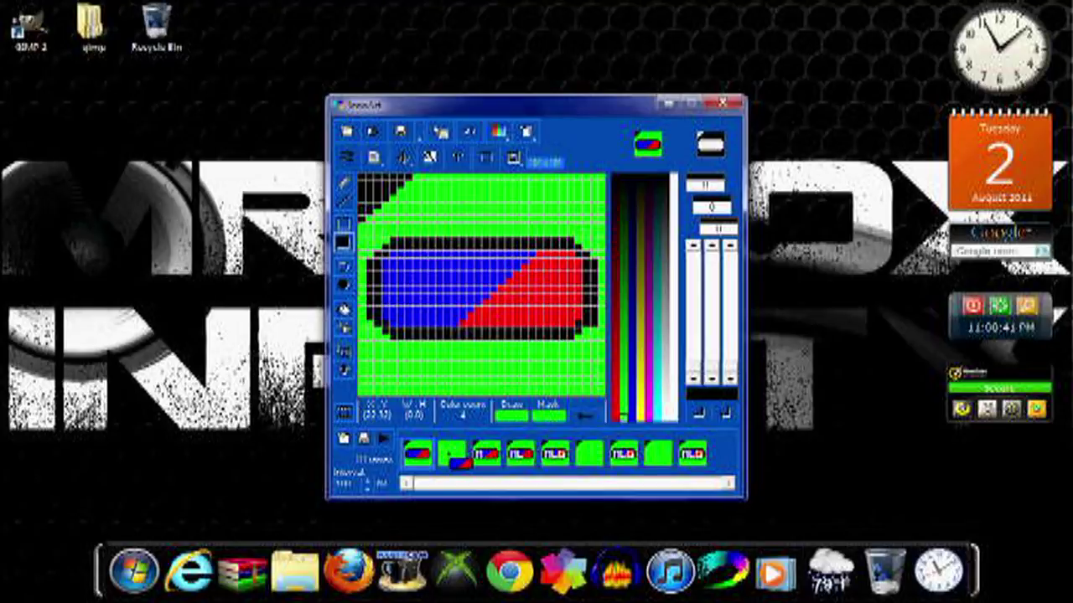
right_click(451, 456)
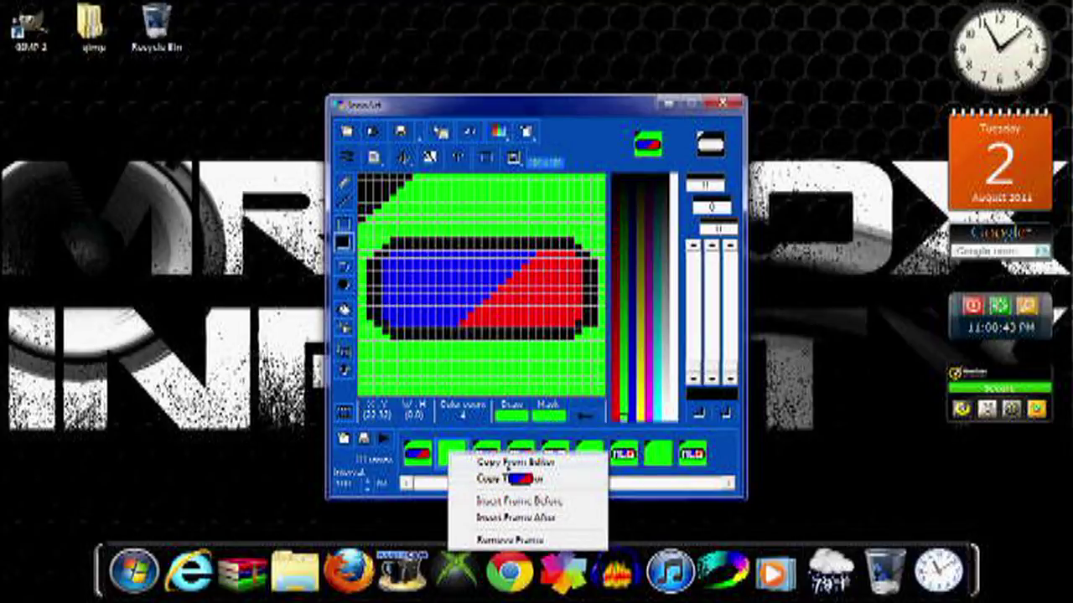
left_click(520, 475)
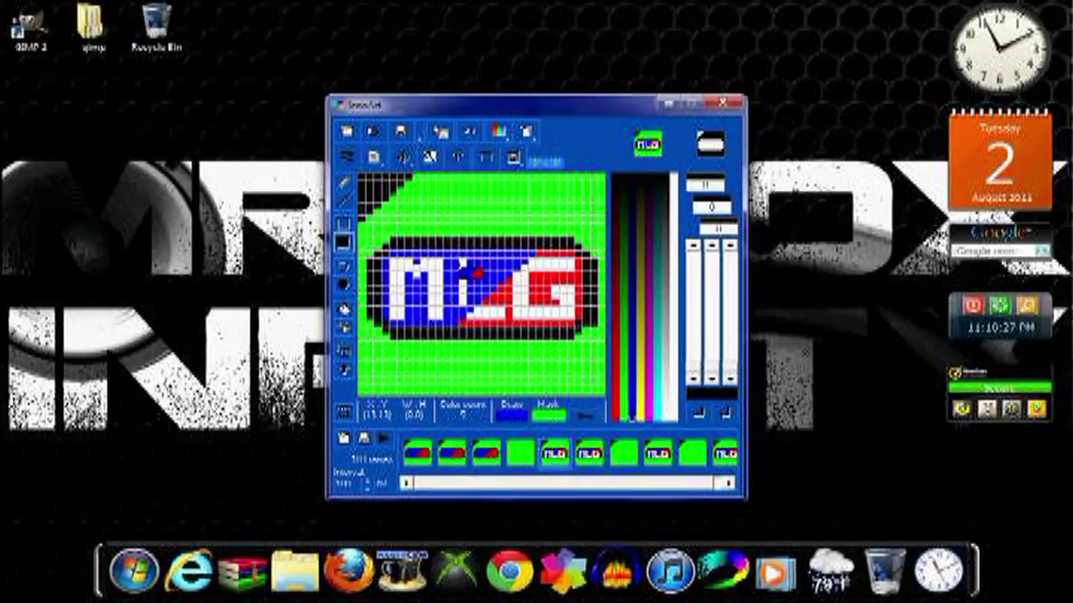
Paint over the L and G so only M shows, and store it as a new frame
mouse_move(482, 315)
left_mouse_down()
mouse_move(512, 329)
mouse_move(481, 322)
left_mouse_up()
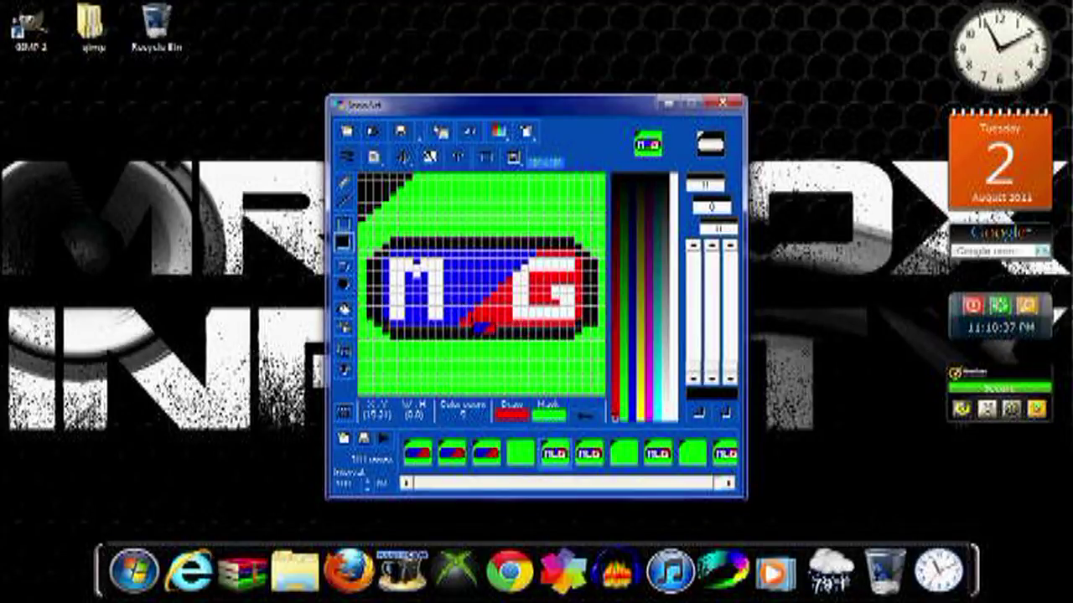
mouse_move(549, 310)
left_mouse_down()
mouse_move(531, 276)
mouse_move(535, 322)
mouse_move(537, 292)
mouse_move(566, 272)
mouse_move(590, 278)
left_mouse_up()
right_click(494, 457)
left_click(536, 464)
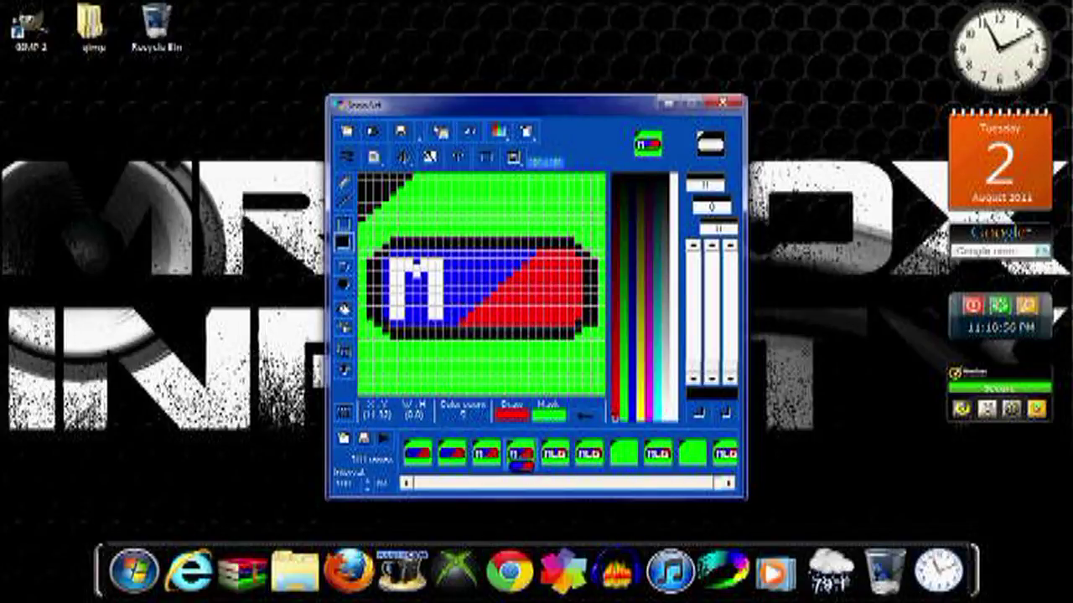
Add another frame with a white L drawn beside the M to spell ML, then preview again
right_click(555, 452)
left_click(586, 463)
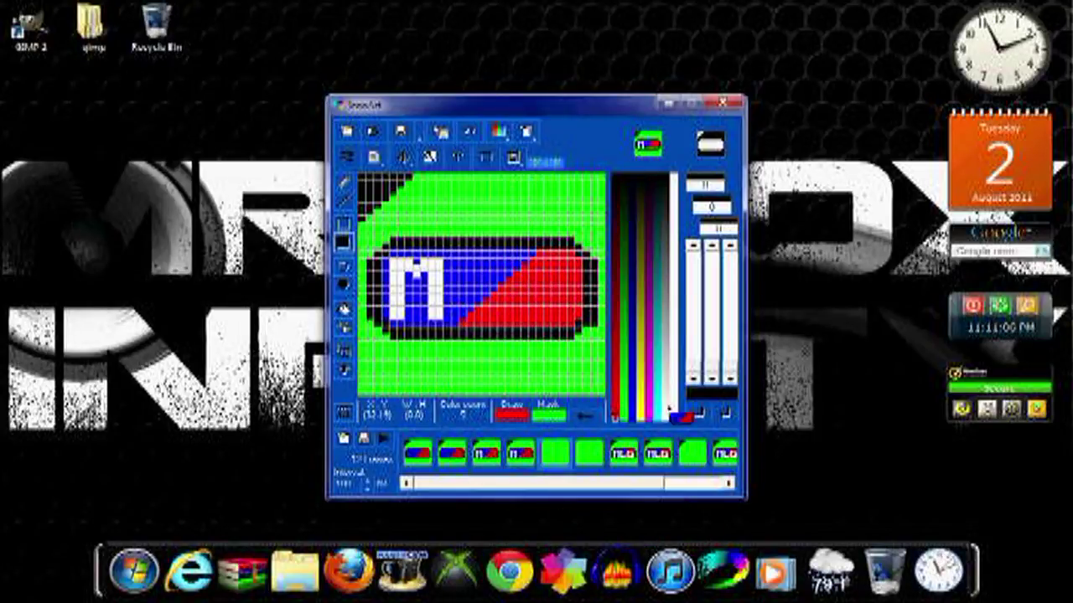
left_click(666, 416)
left_click_drag(463, 261, 462, 328)
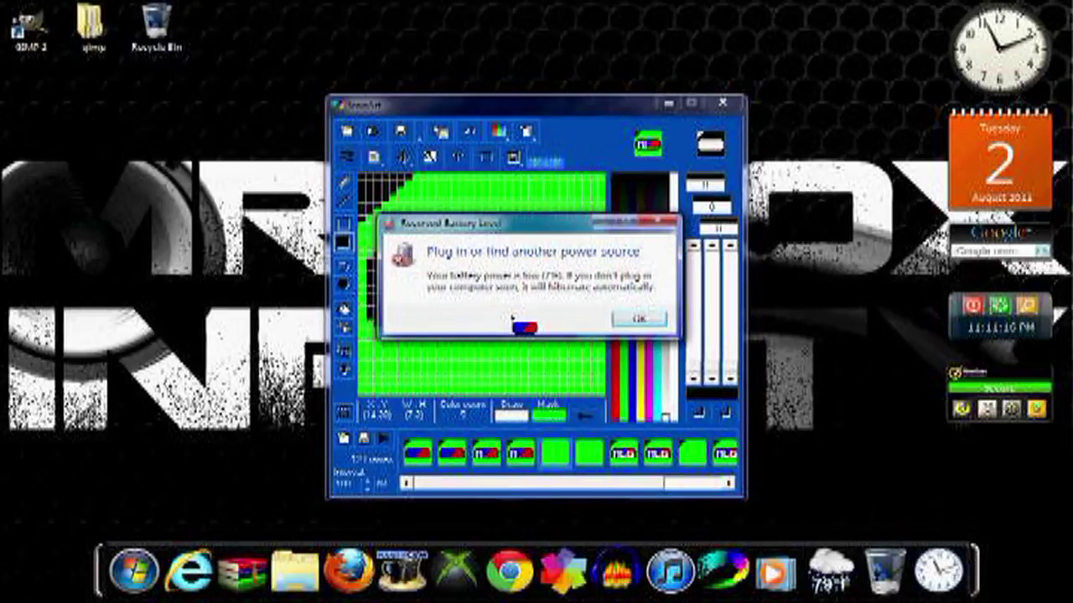
left_click(643, 321)
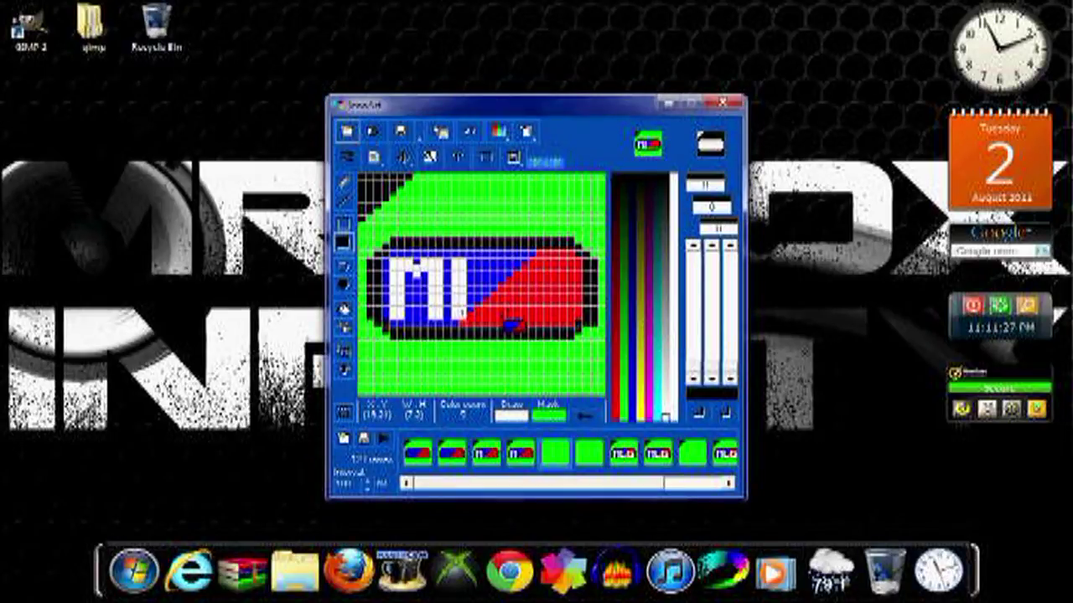
left_click_drag(505, 314, 465, 314)
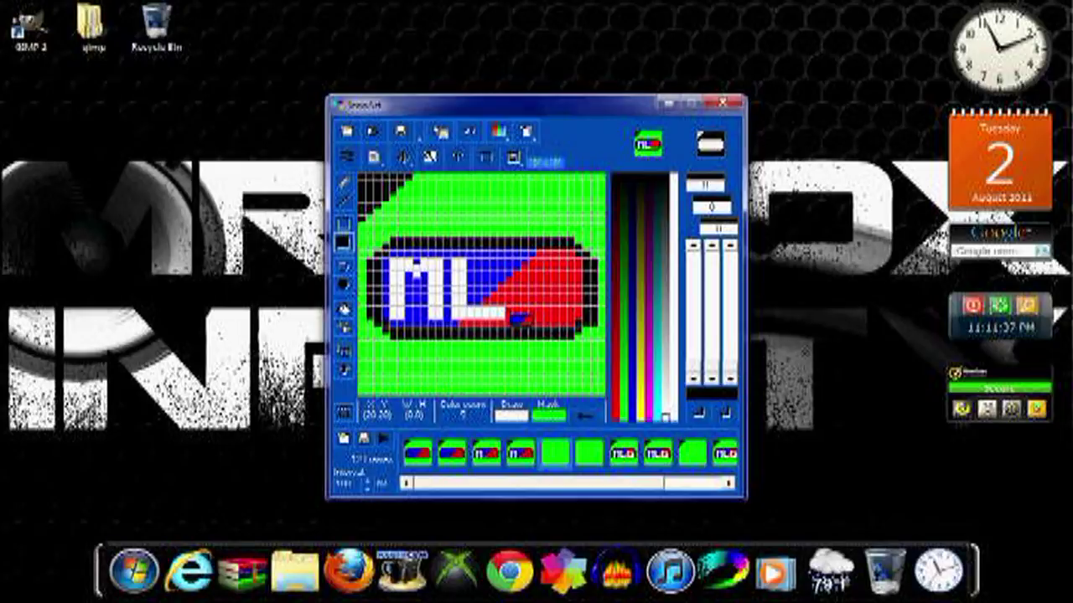
mouse_move(521, 260)
left_mouse_down()
mouse_move(521, 310)
mouse_move(585, 313)
mouse_move(578, 289)
mouse_move(552, 286)
mouse_move(526, 260)
left_mouse_up()
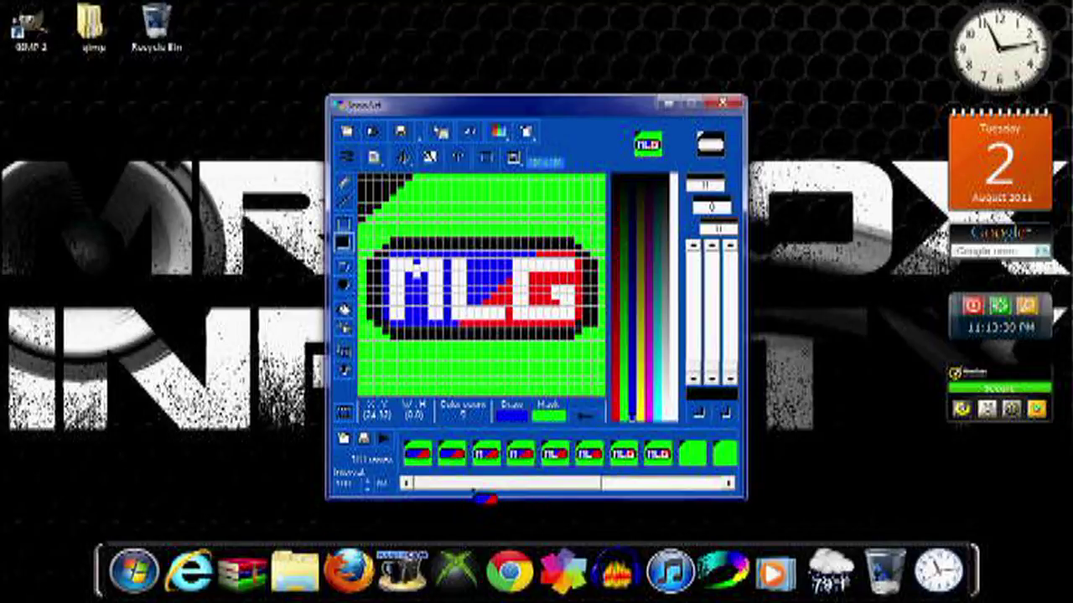
mouse_move(484, 496)
left_mouse_down()
mouse_move(644, 499)
mouse_move(462, 486)
mouse_move(410, 453)
left_mouse_up()
left_click(411, 453)
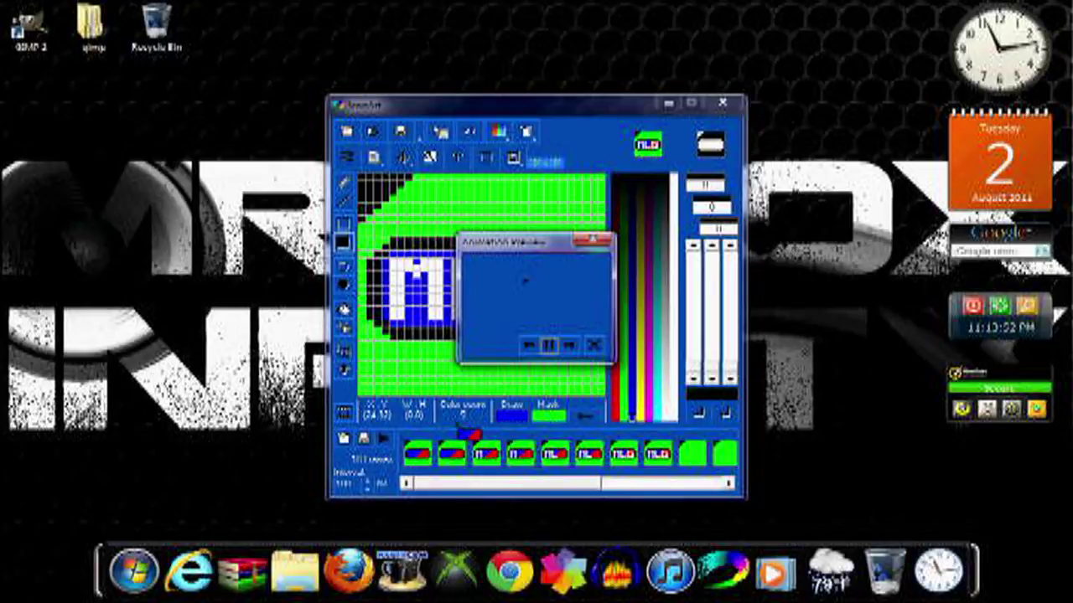
Close the preview and bring up the Save As Cursor settings at 24-bit colour
left_click(595, 242)
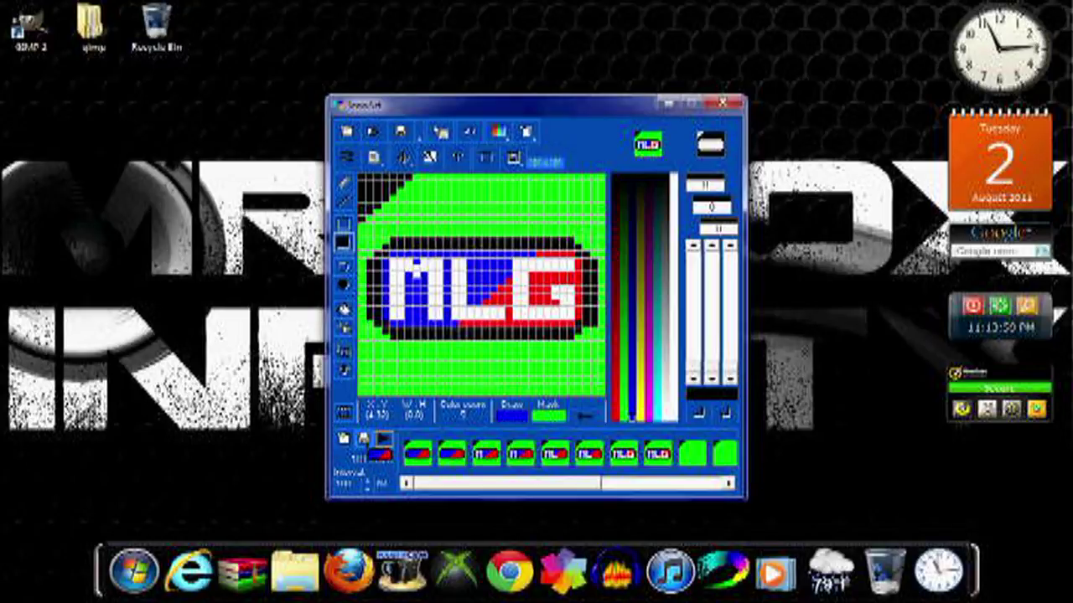
left_click(383, 439)
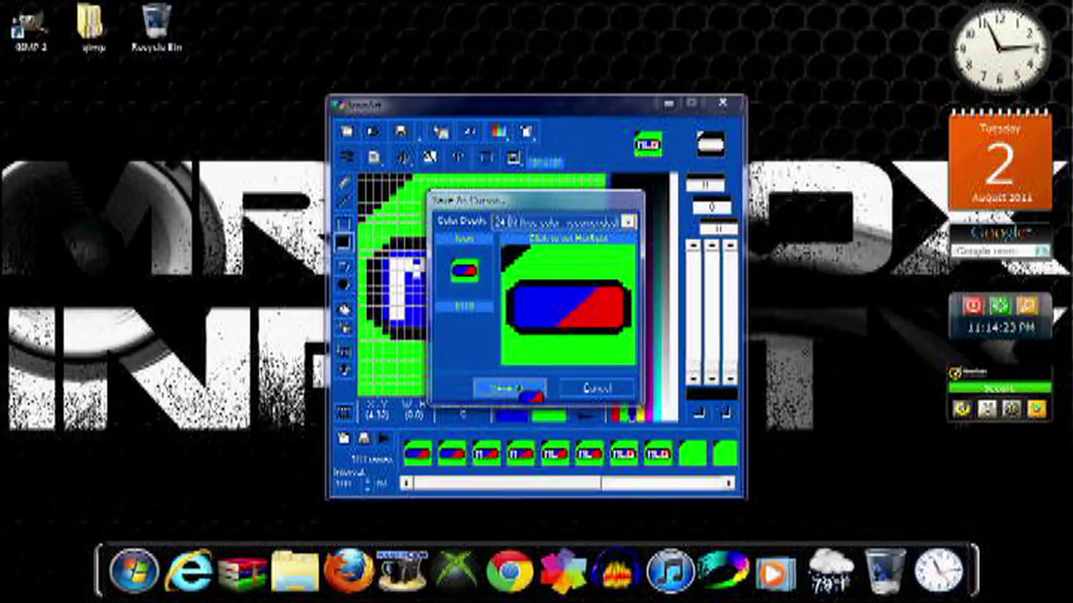
Save the animation as the animated cursor file 'cursor 2' in the Pictures library
left_click(526, 391)
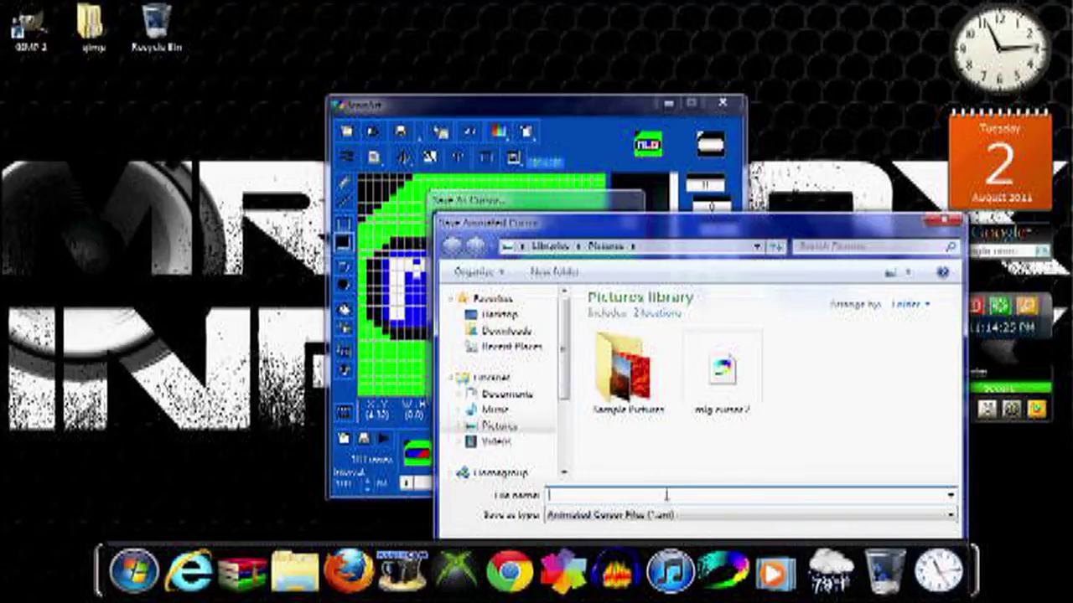
type("ss")
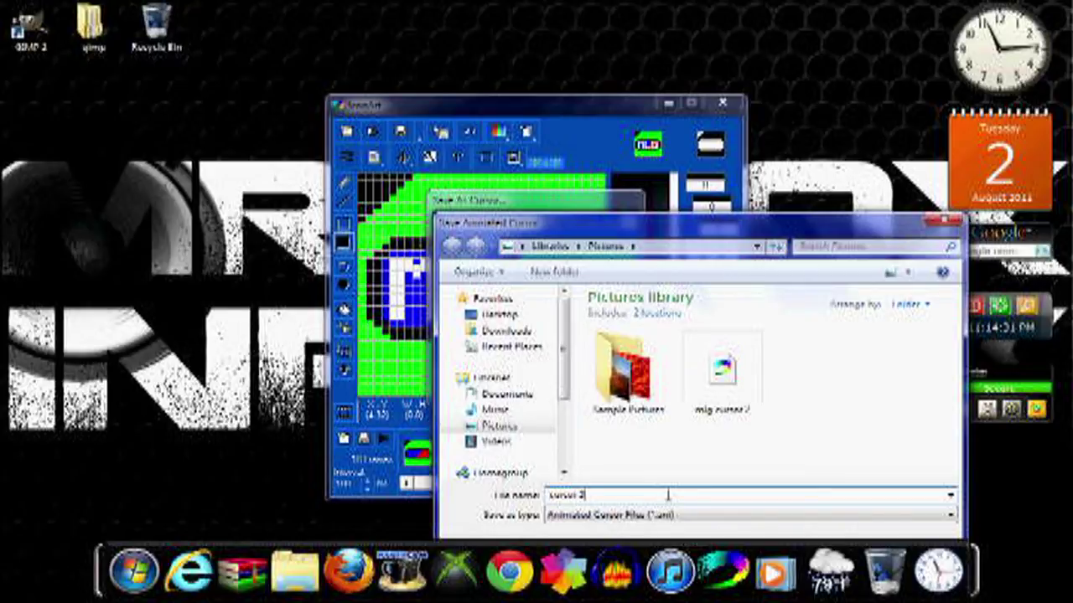
left_click_drag(889, 223, 819, 125)
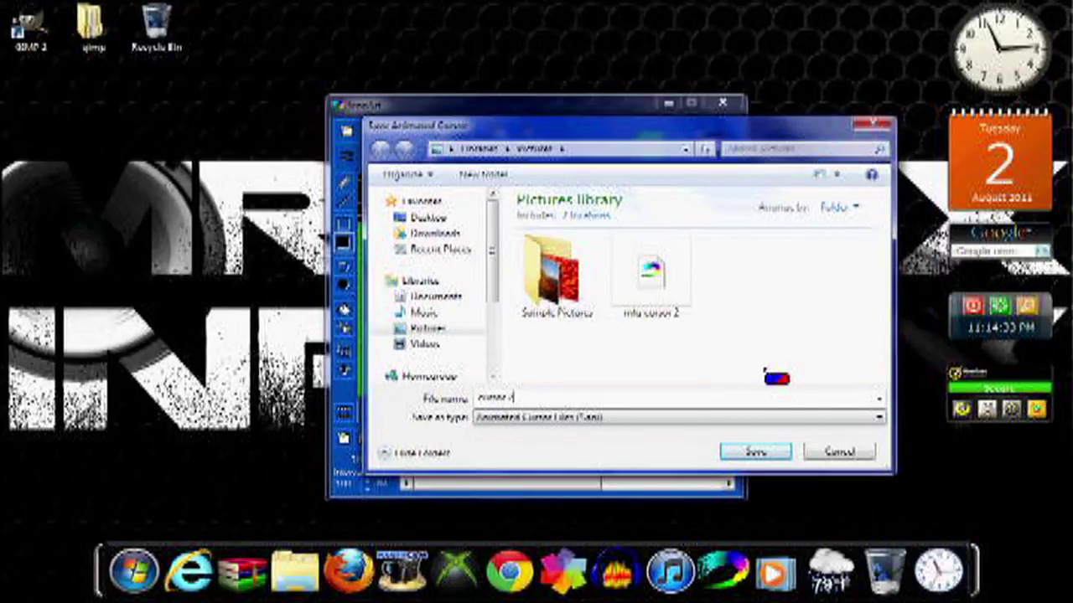
left_click(759, 452)
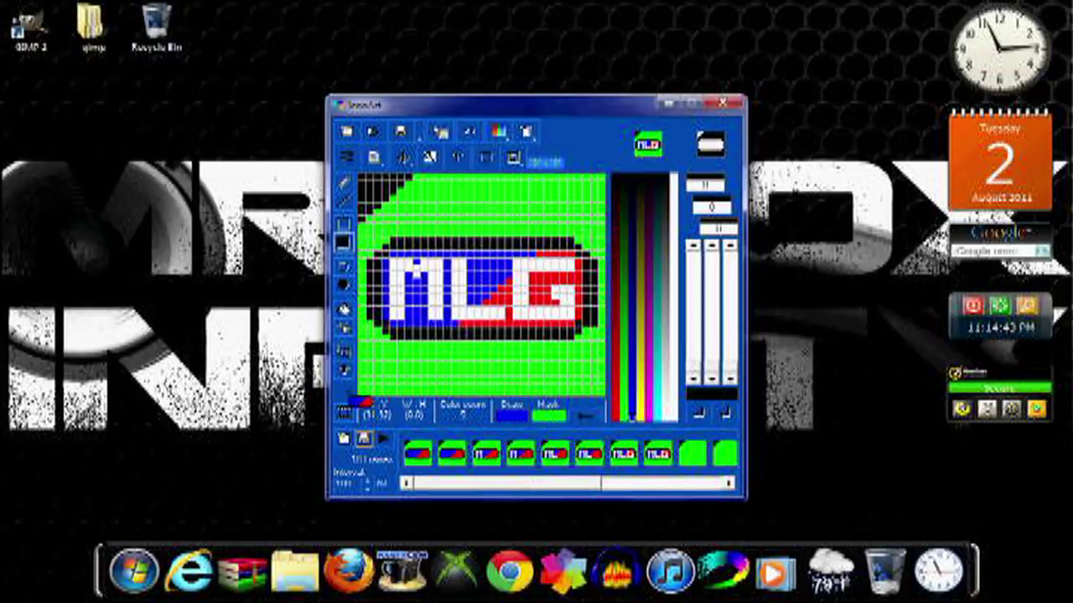
left_click(293, 570)
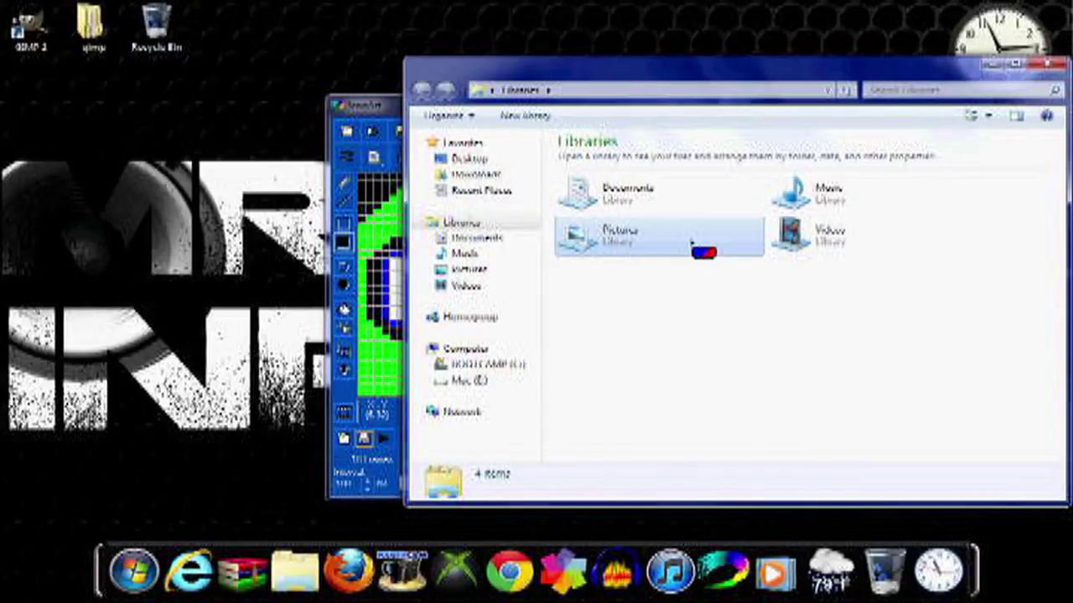
Open the Pictures library and copy the 'cursor 2' file
double_click(689, 245)
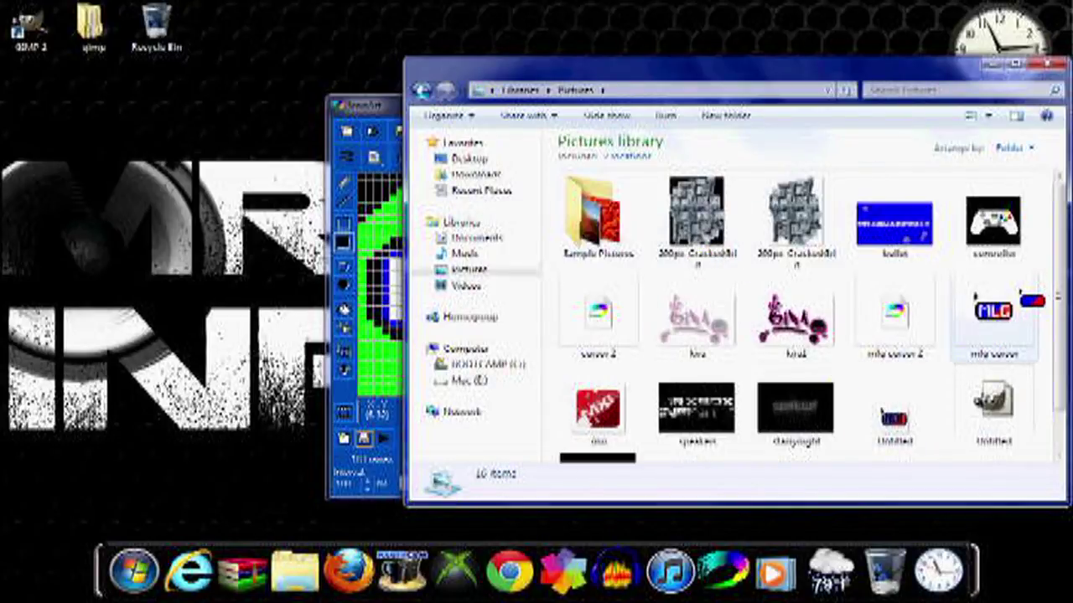
scroll(1060, 298, "down", 1)
left_click_drag(1063, 297, 1064, 323)
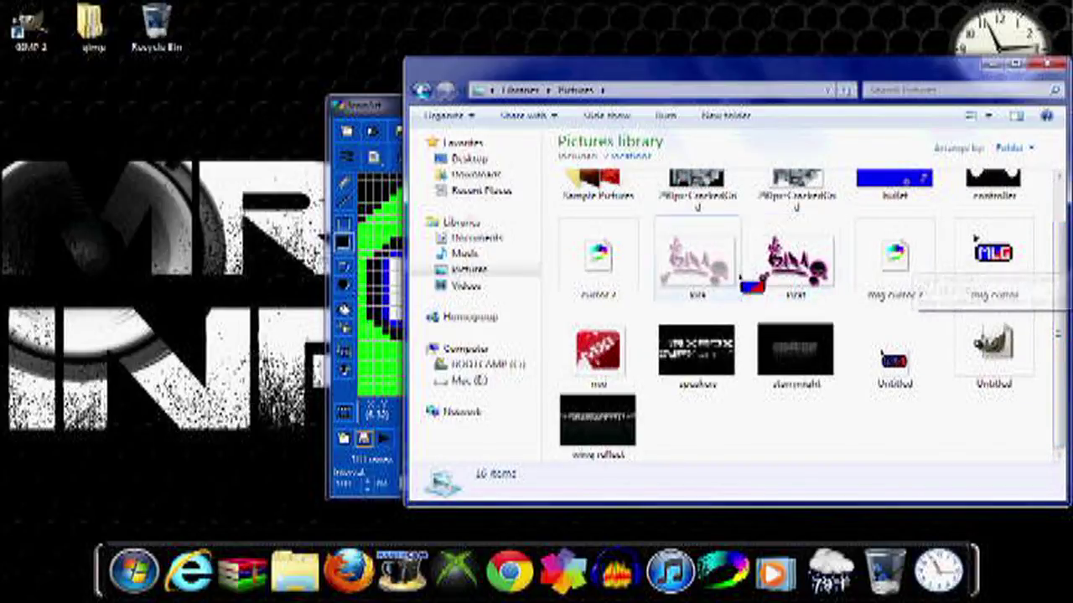
left_click(598, 268)
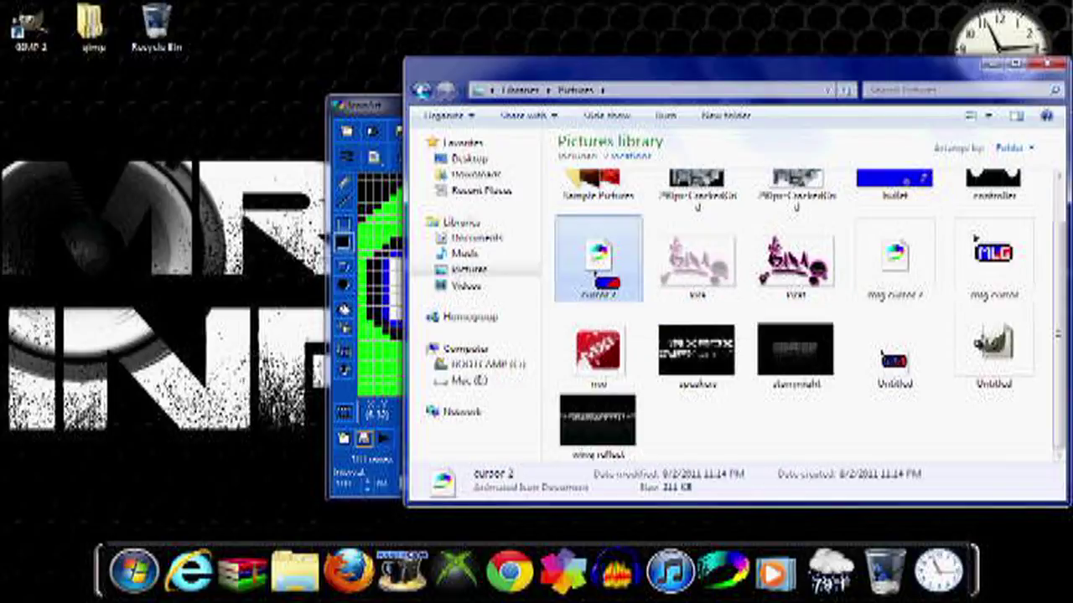
right_click(599, 266)
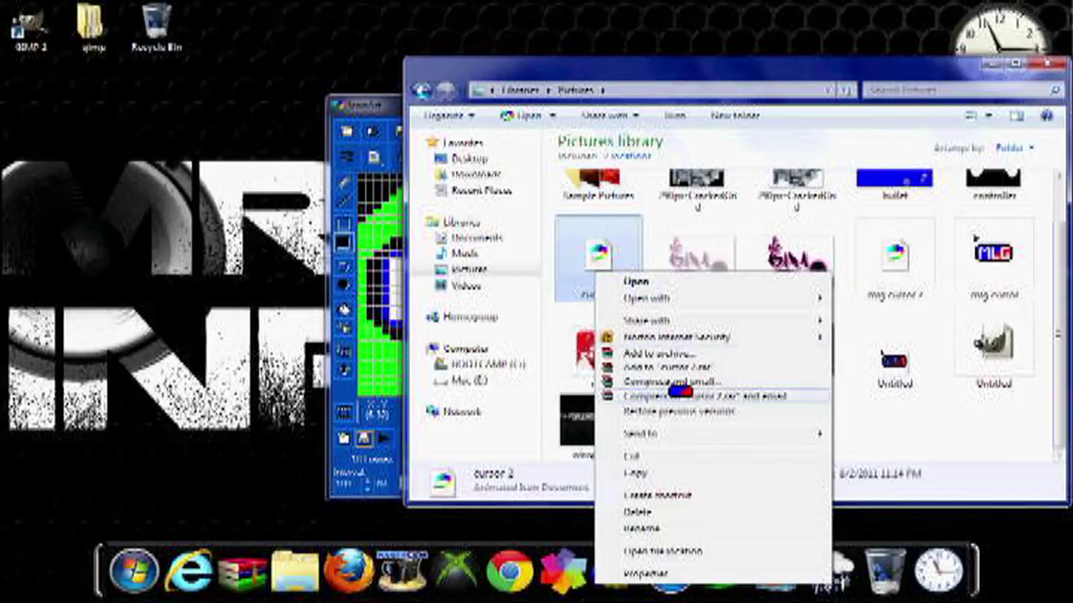
left_click(709, 475)
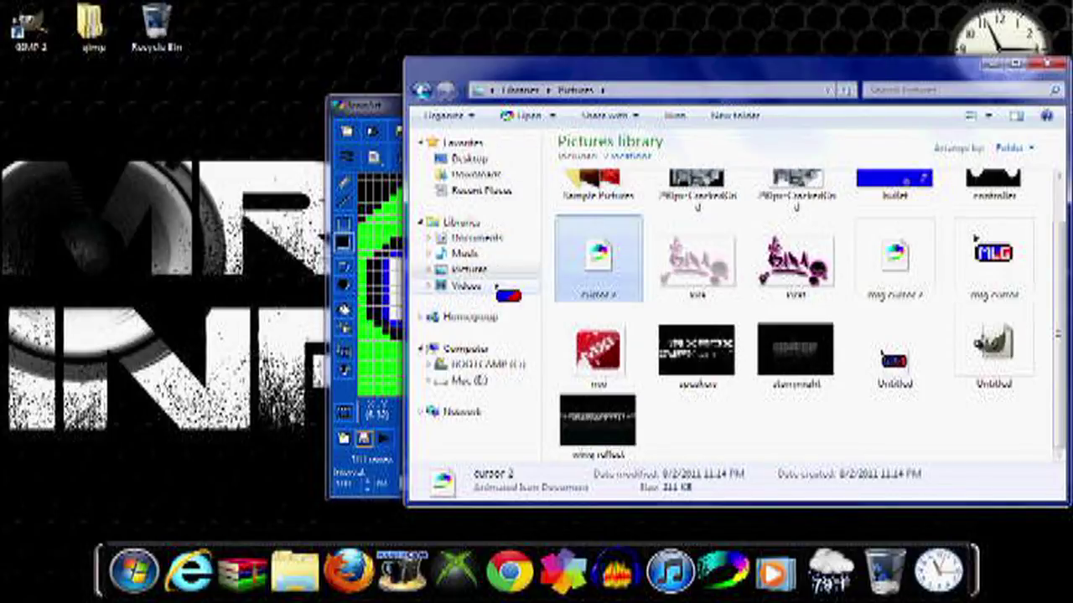
Paste 'cursor 2' into C:\Windows\Cursors with administrator permission, then close Explorer
left_click(486, 365)
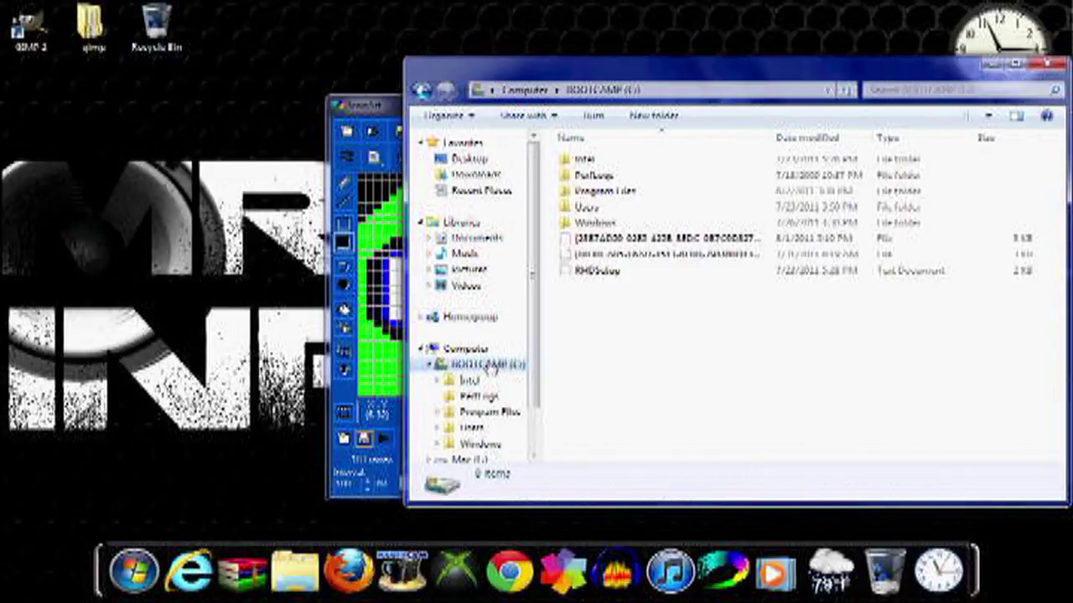
double_click(634, 228)
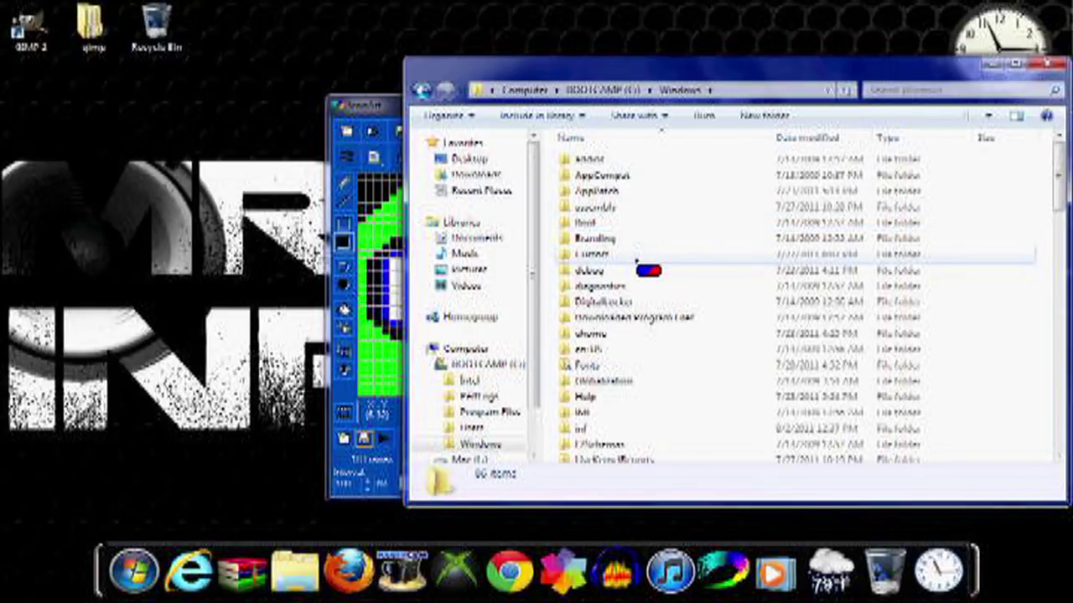
double_click(636, 260)
right_click(683, 258)
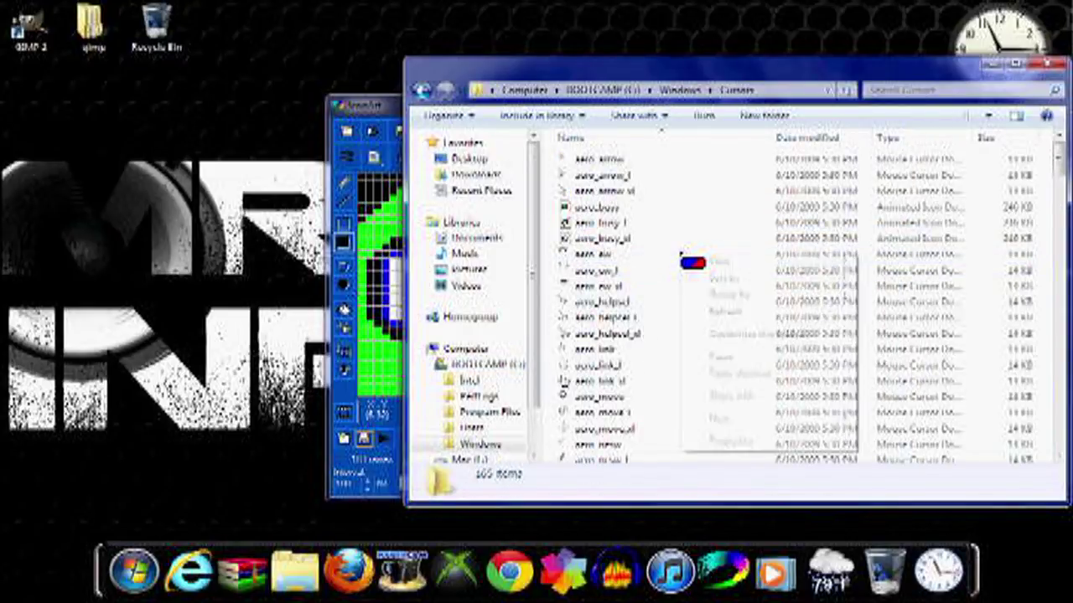
left_click(791, 362)
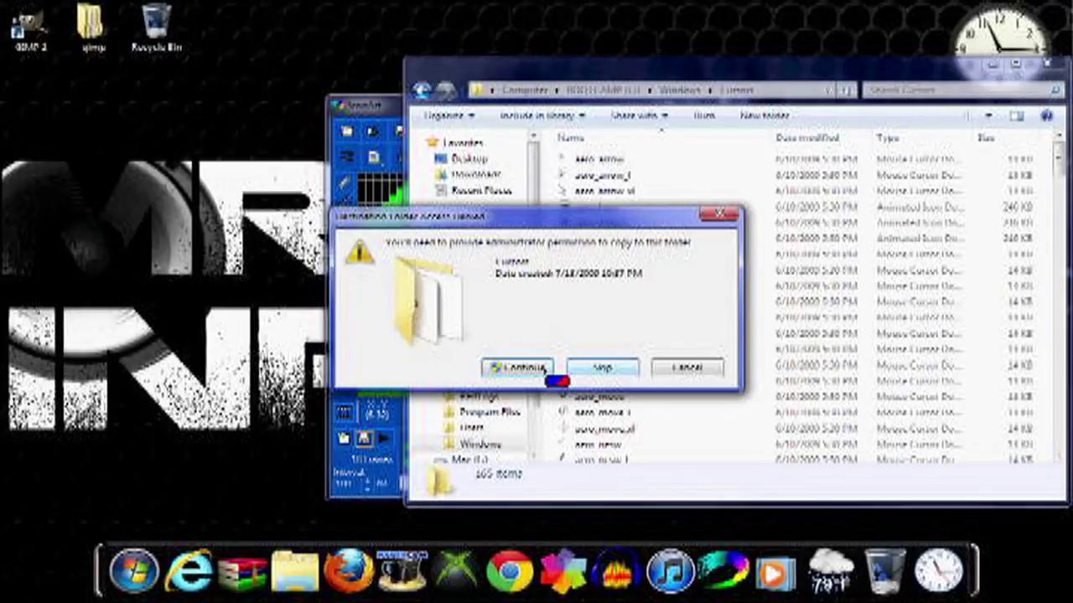
left_click(543, 373)
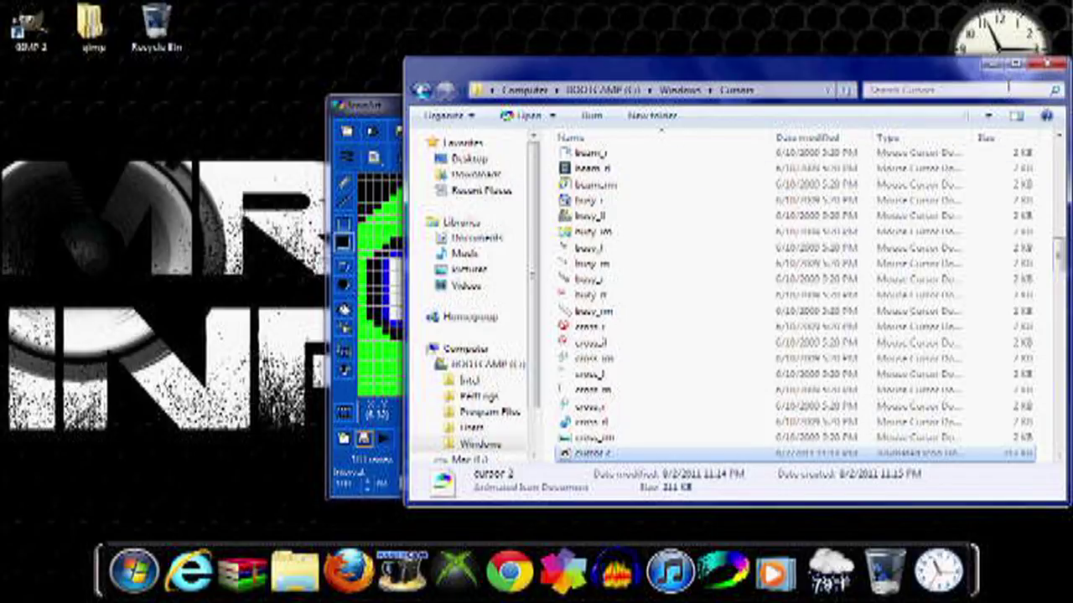
left_click(1048, 64)
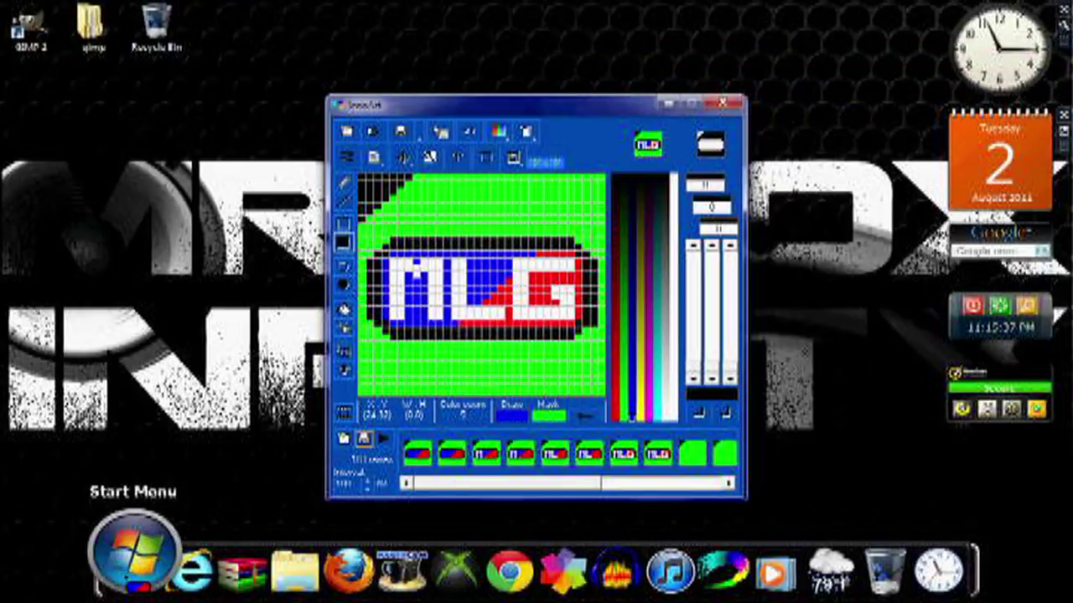
Go through Control Panel, Appearance and Personalization, Personalization to Change mouse pointers
left_click(134, 553)
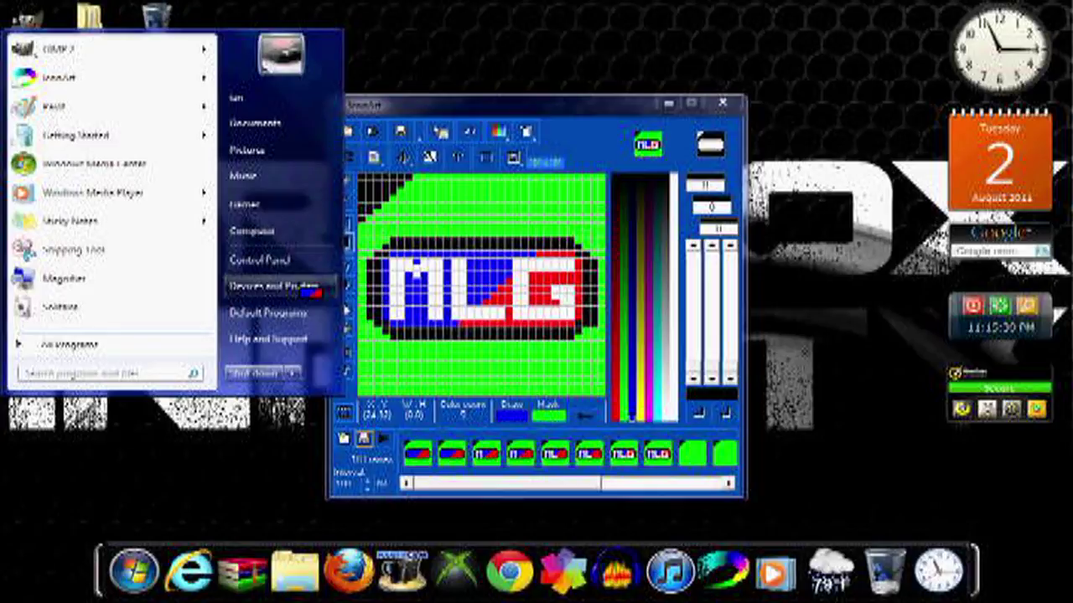
left_click(305, 260)
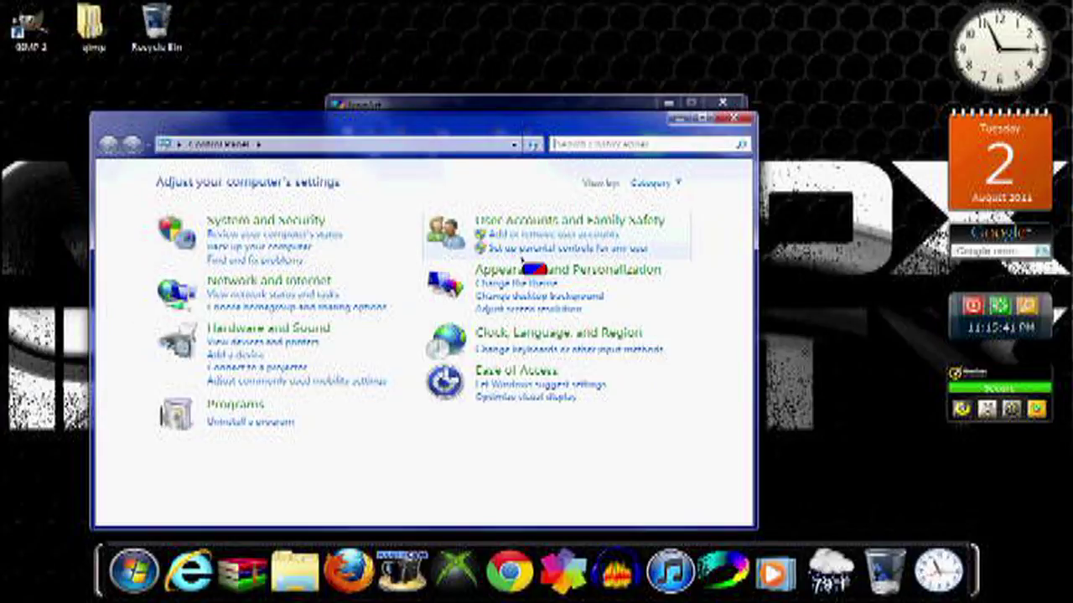
left_click(553, 270)
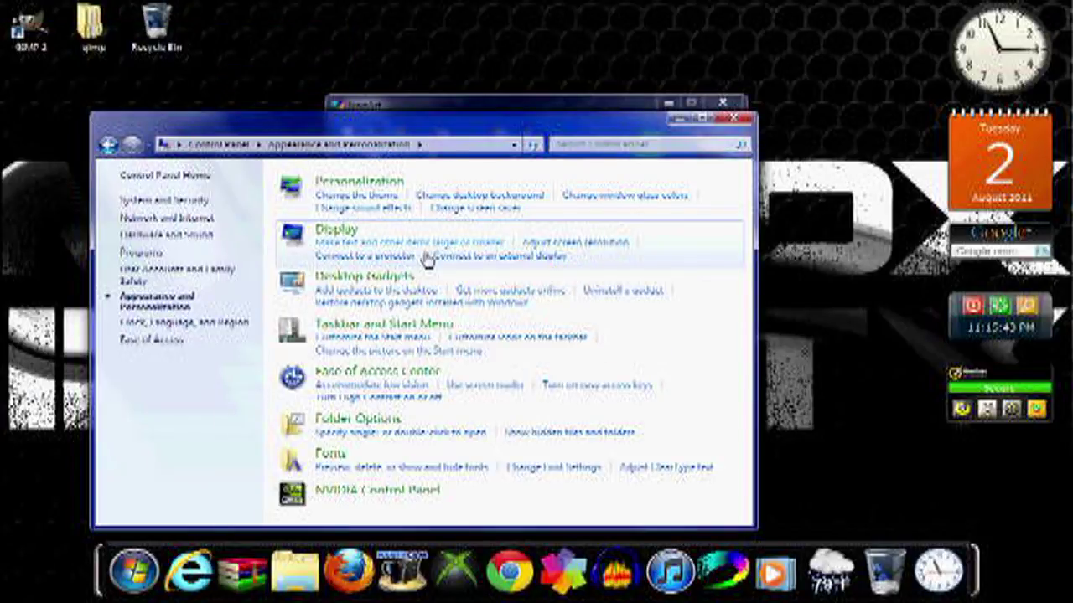
left_click(373, 194)
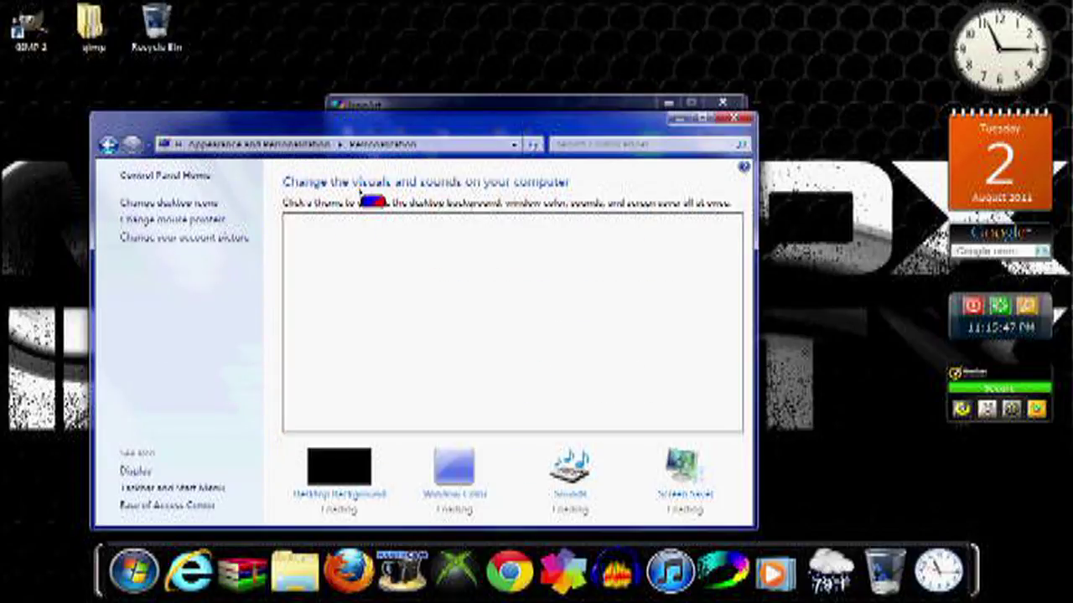
left_click(200, 222)
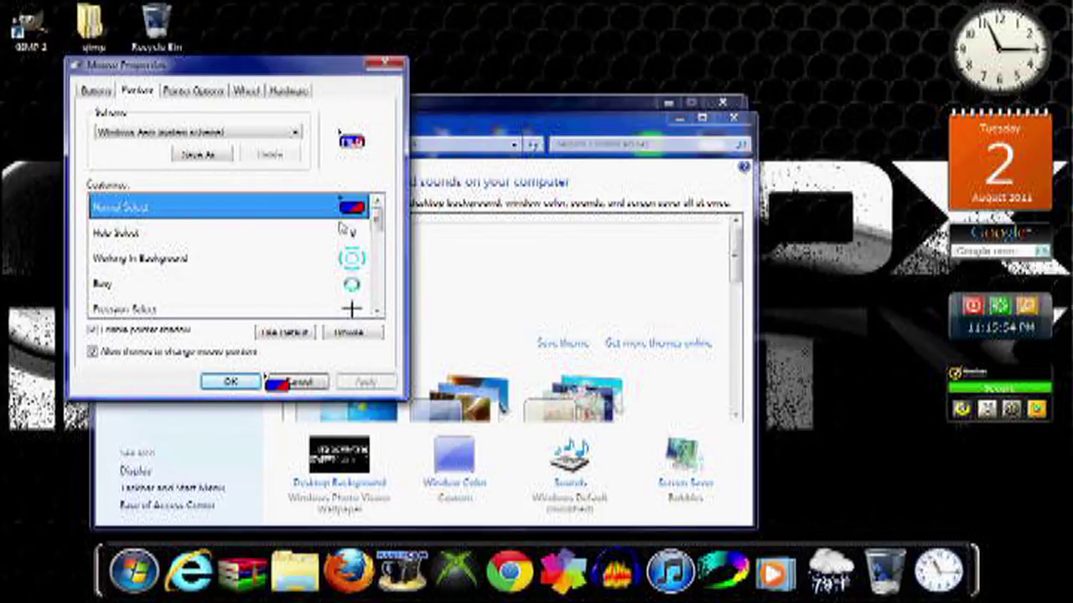
Assign 'cursor 2' to Normal Select, apply it and close Mouse Properties
left_click(346, 335)
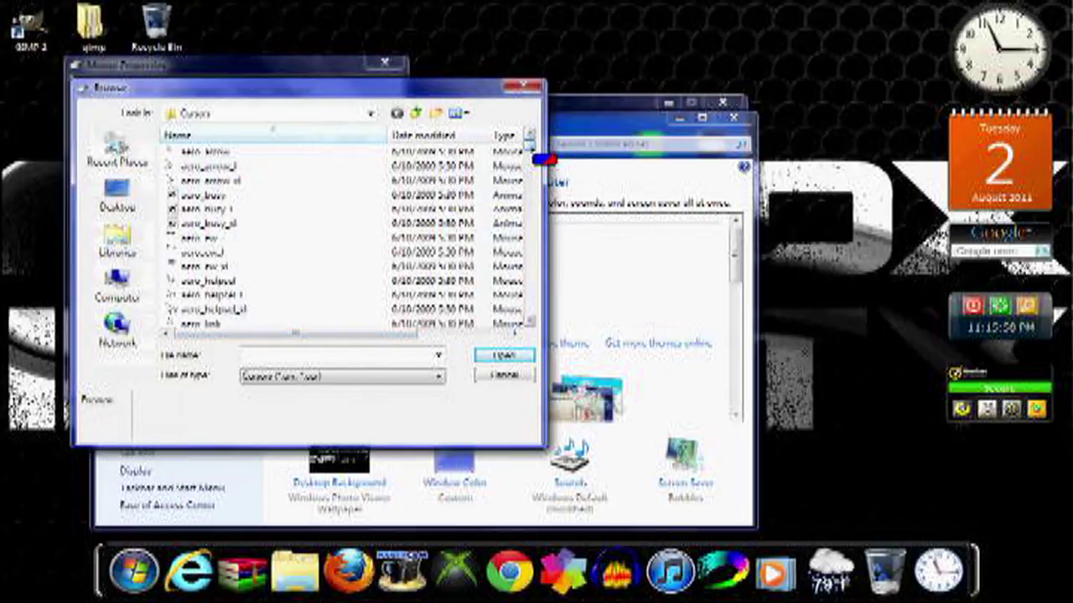
left_click_drag(537, 158, 543, 232)
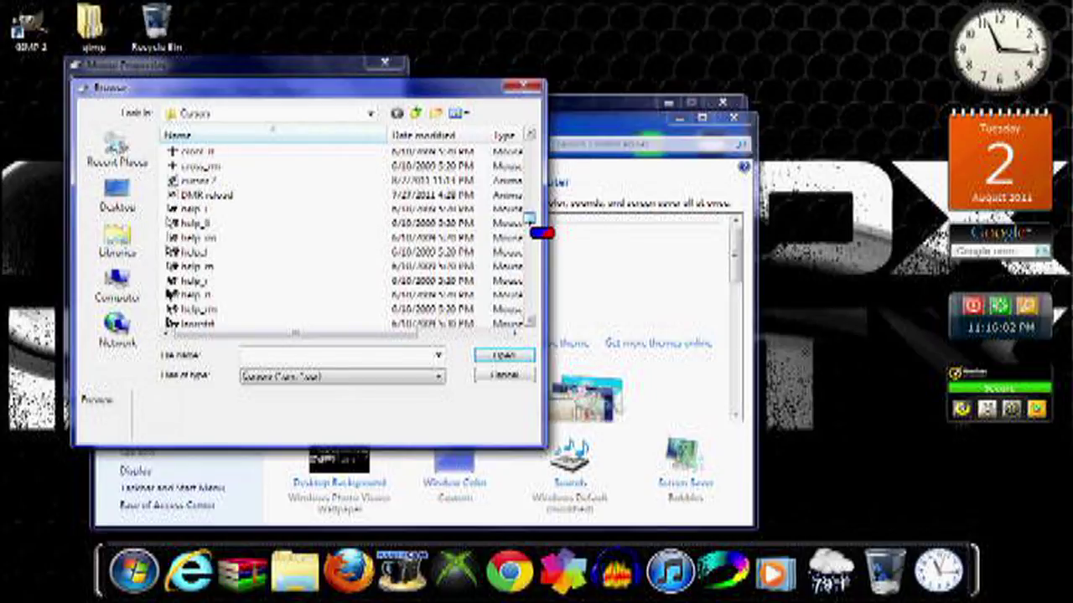
left_click(244, 181)
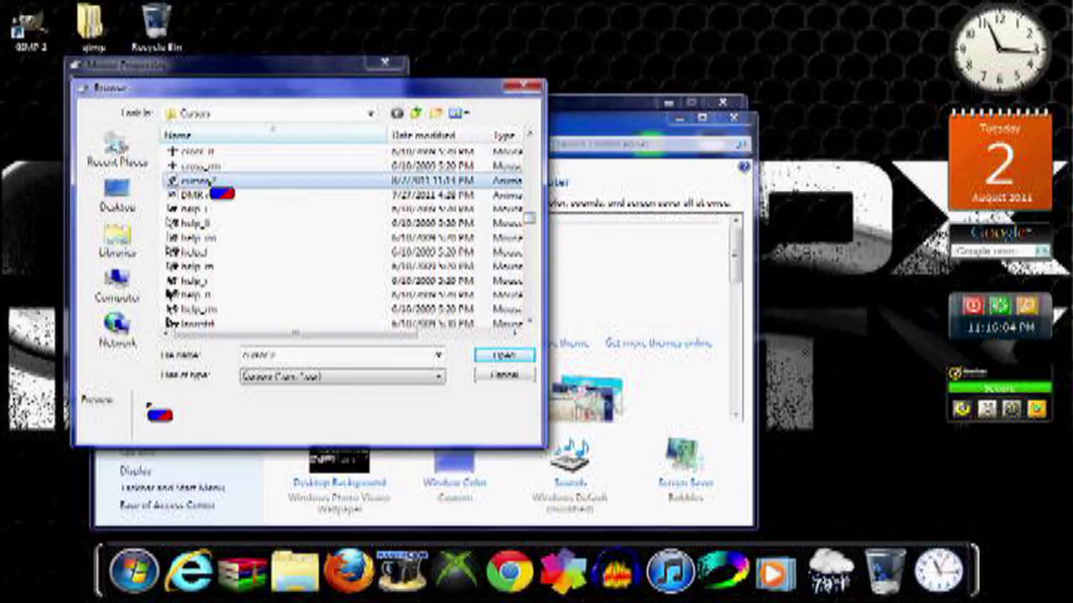
left_click(503, 357)
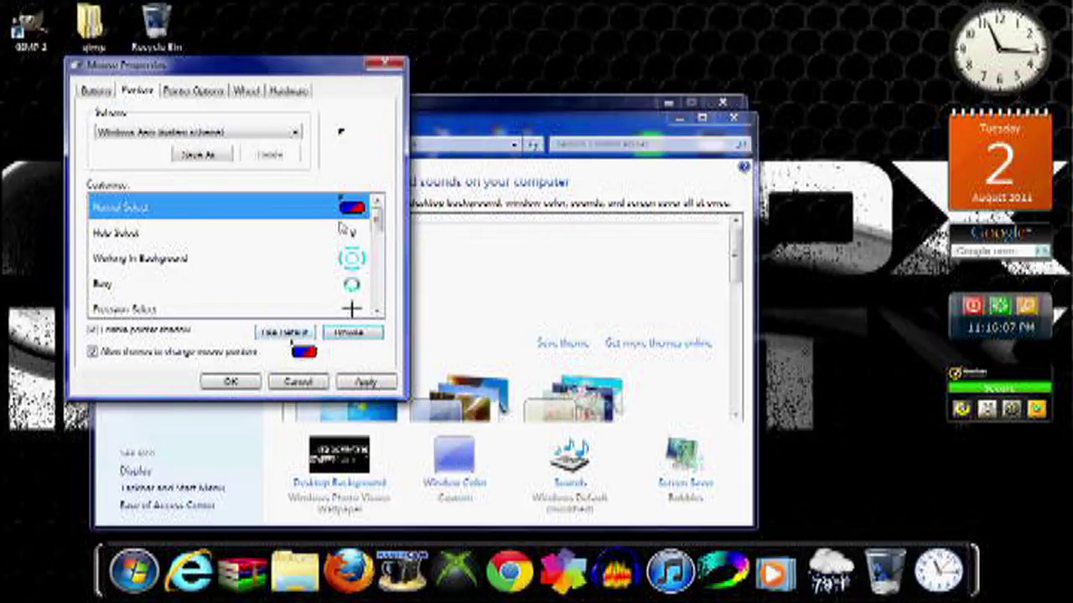
left_click(380, 387)
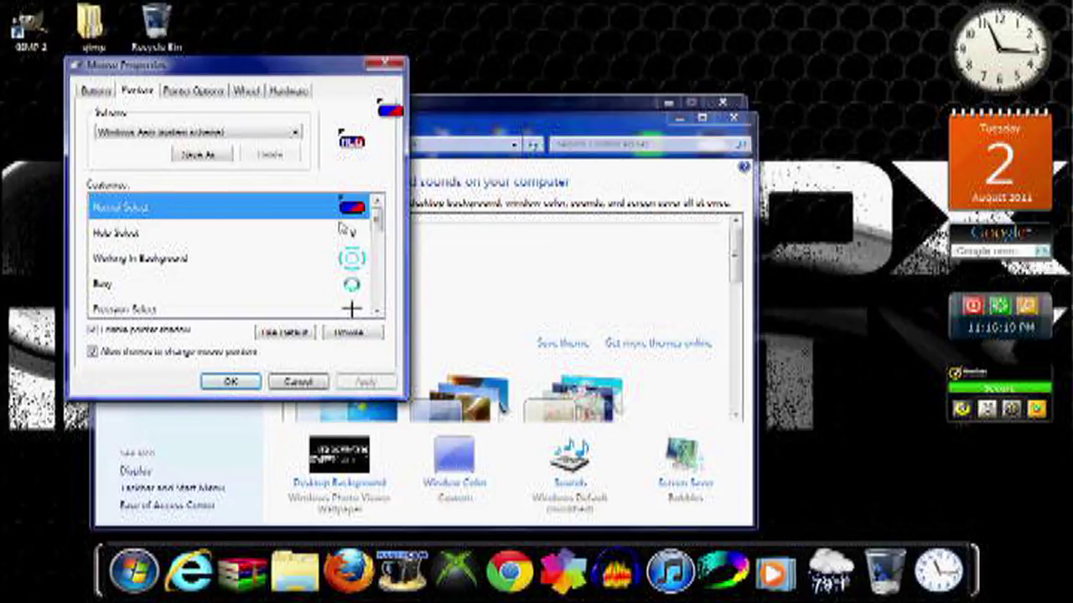
left_click(387, 63)
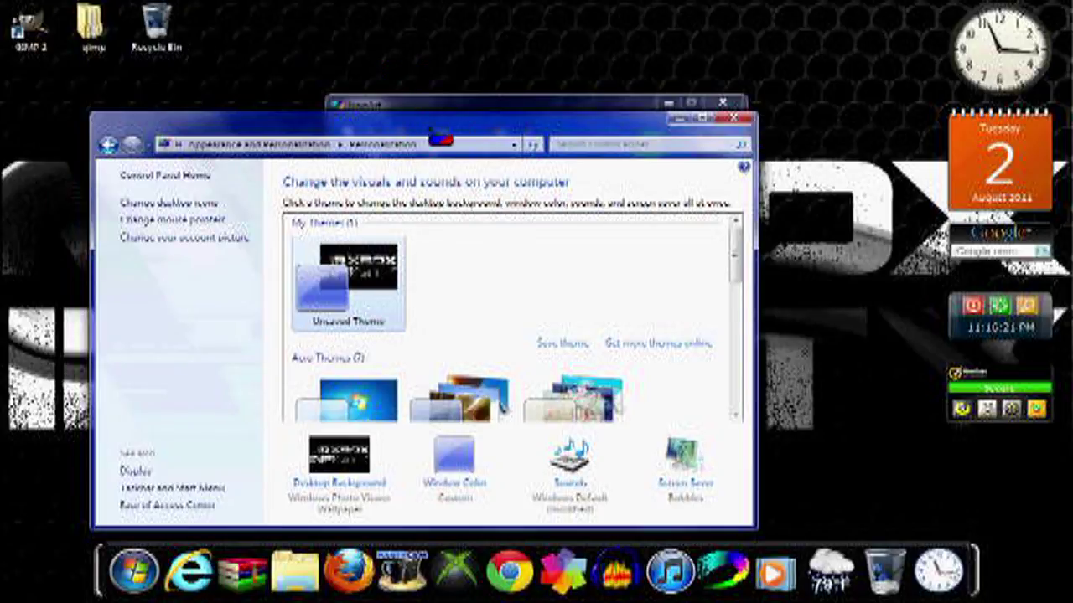